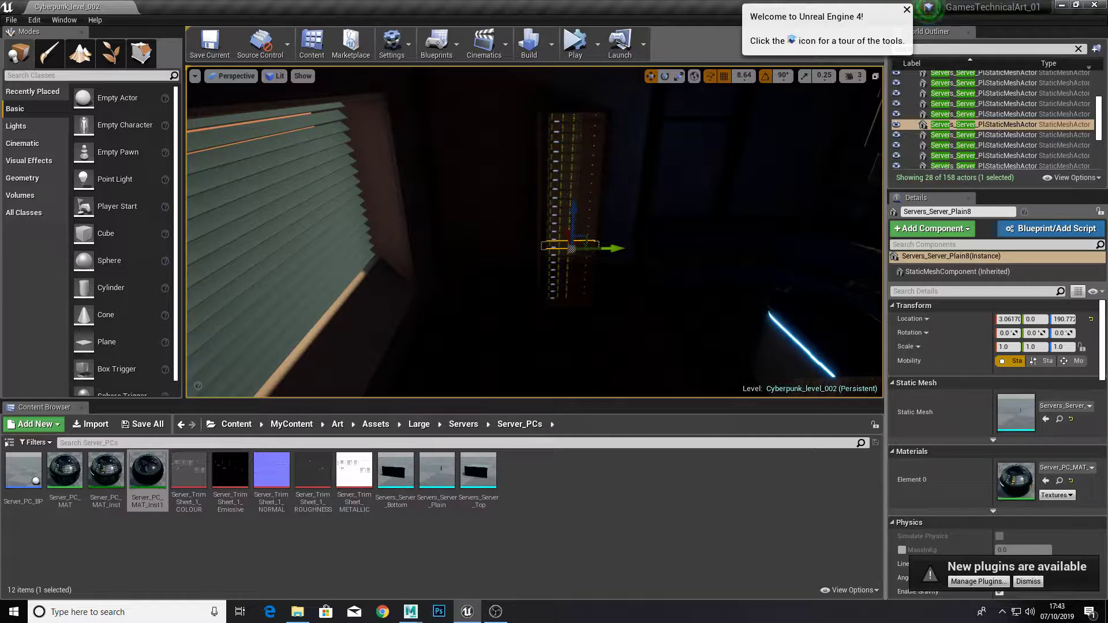
# - View the Server_TrimSheet_1_COLOUR texture, and switch to Maya to import the Servers 3D object from the Exports folder
pyautogui.doubleClick(190, 485)
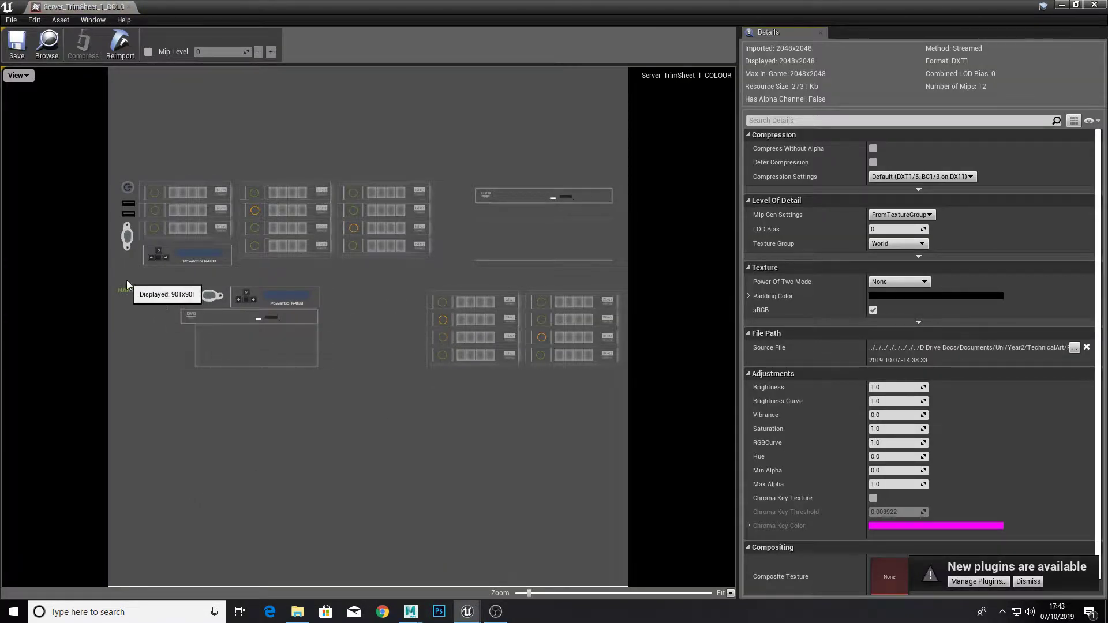
pyautogui.click(411, 611)
pyautogui.click(463, 552)
pyautogui.click(297, 611)
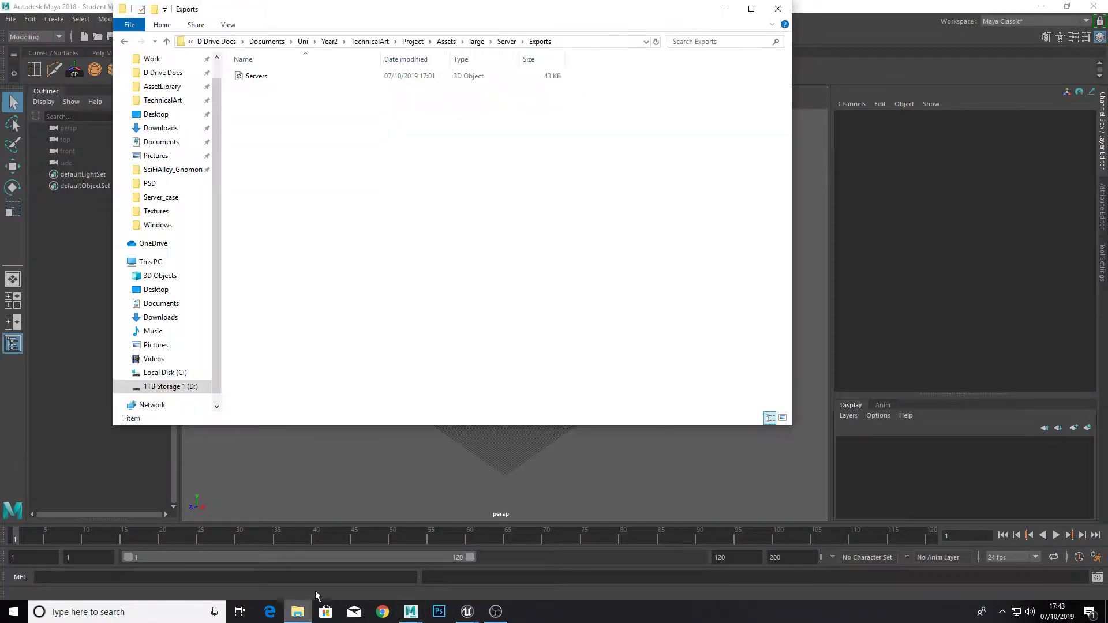
pyautogui.moveTo(381, 76); pyautogui.dragTo(611, 477)
pyautogui.click(580, 465)
pyautogui.moveTo(502, 288); pyautogui.dragTo(582, 386)
# - Select the Server_Plain mesh, frame it in the perspective view and open it in the UV Editor
pyautogui.press('f')
pyautogui.click(441, 399)
pyautogui.scroll(-3, 441, 400)
pyautogui.keyDown('alt'); pyautogui.moveTo(442, 404); pyautogui.dragTo(509, 392); pyautogui.keyUp('alt')
pyautogui.press('f')
pyautogui.press('w')
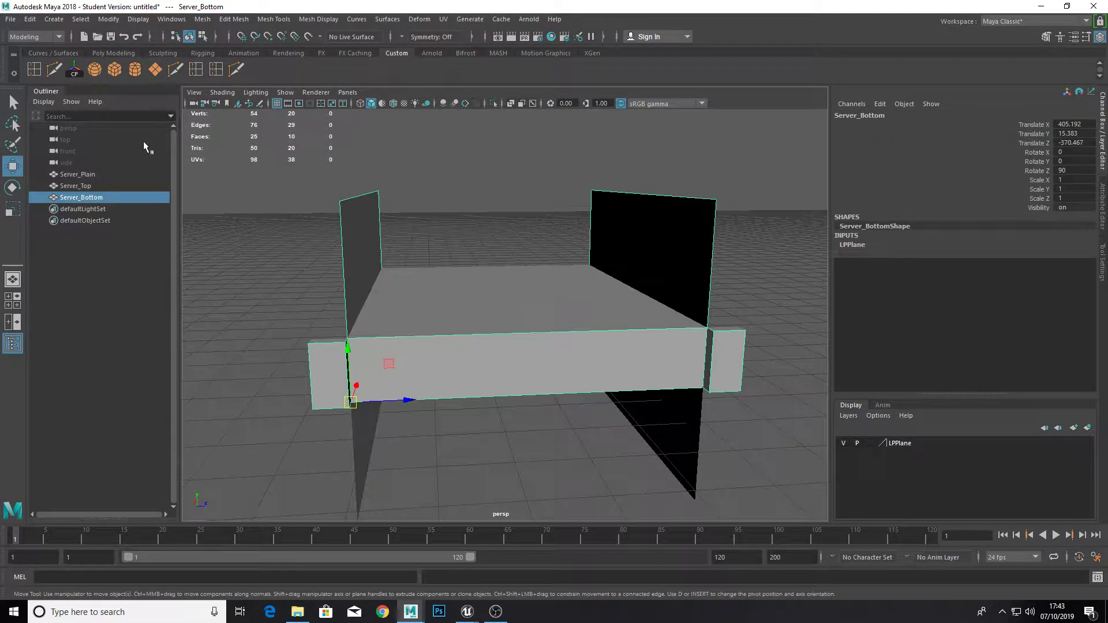
pyautogui.click(110, 173)
pyautogui.scroll(-5, 462, 282)
pyautogui.moveTo(449, 266); pyautogui.dragTo(471, 150)
pyautogui.press('f')
pyautogui.click(446, 19)
pyautogui.click(458, 37)
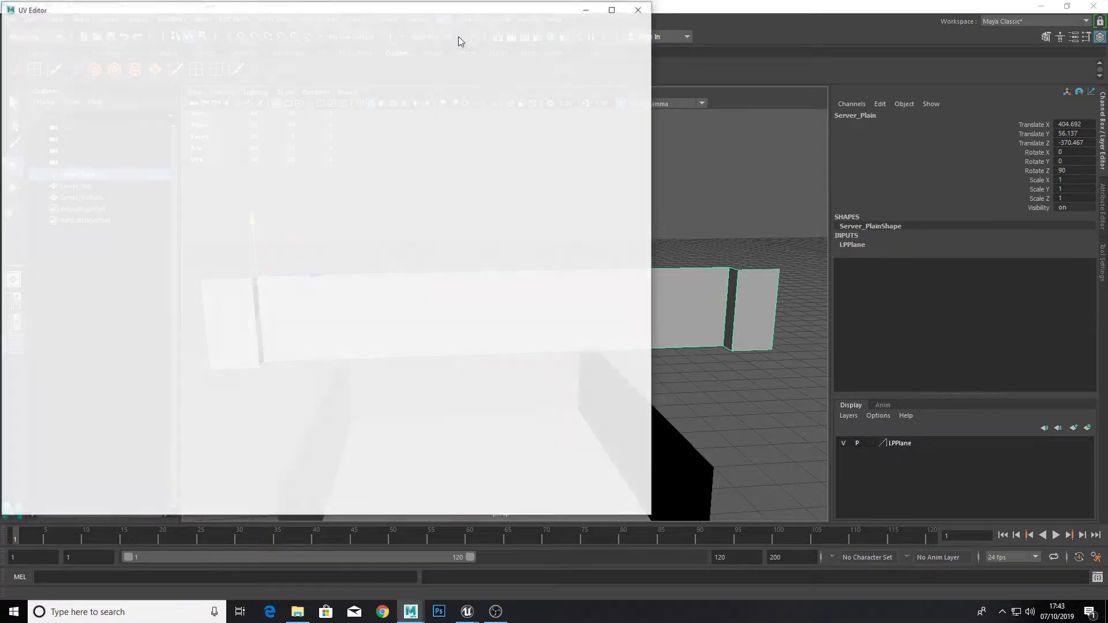
# - Select the front panel's UV shell on Server_Plain and compare its layout in the Unit_1 and Unit_2 UV sets
pyautogui.moveTo(393, 16); pyautogui.dragTo(750, 77)
pyautogui.moveTo(704, 265); pyautogui.dragTo(671, 272, button='right')
pyautogui.click(647, 271)
pyautogui.scroll(-4, 615, 275)
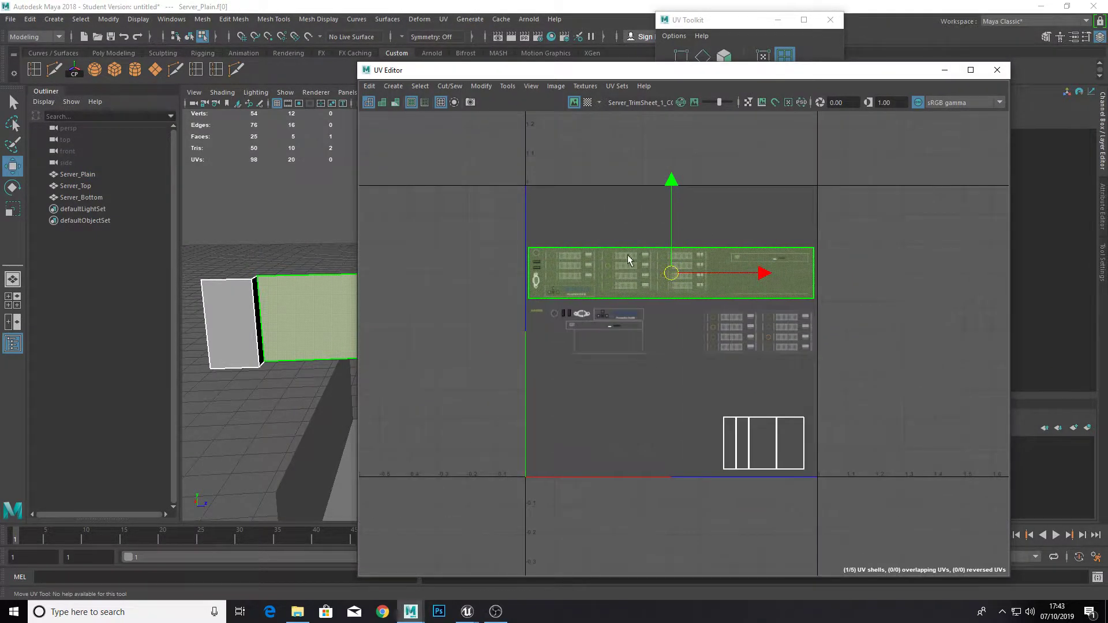
pyautogui.click(618, 86)
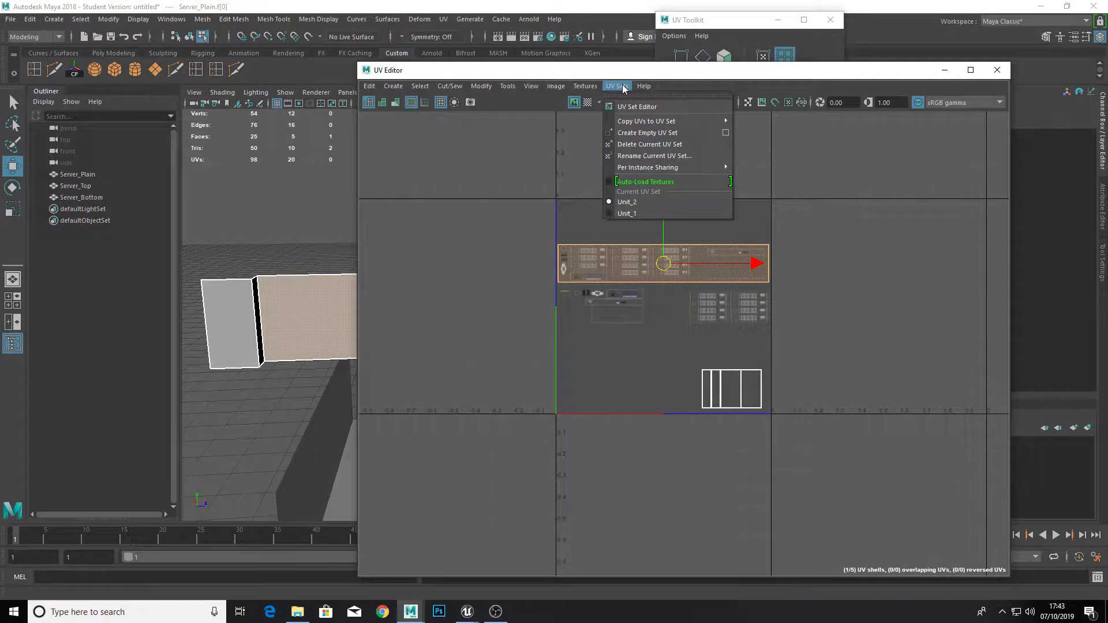
pyautogui.click(656, 213)
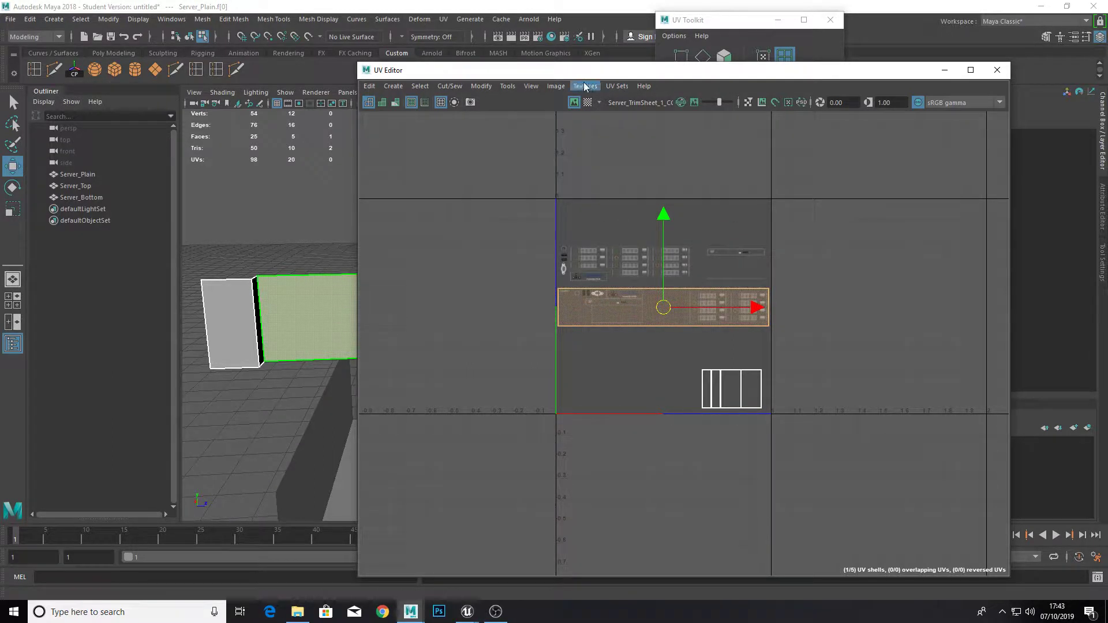
pyautogui.click(612, 86)
pyautogui.click(645, 204)
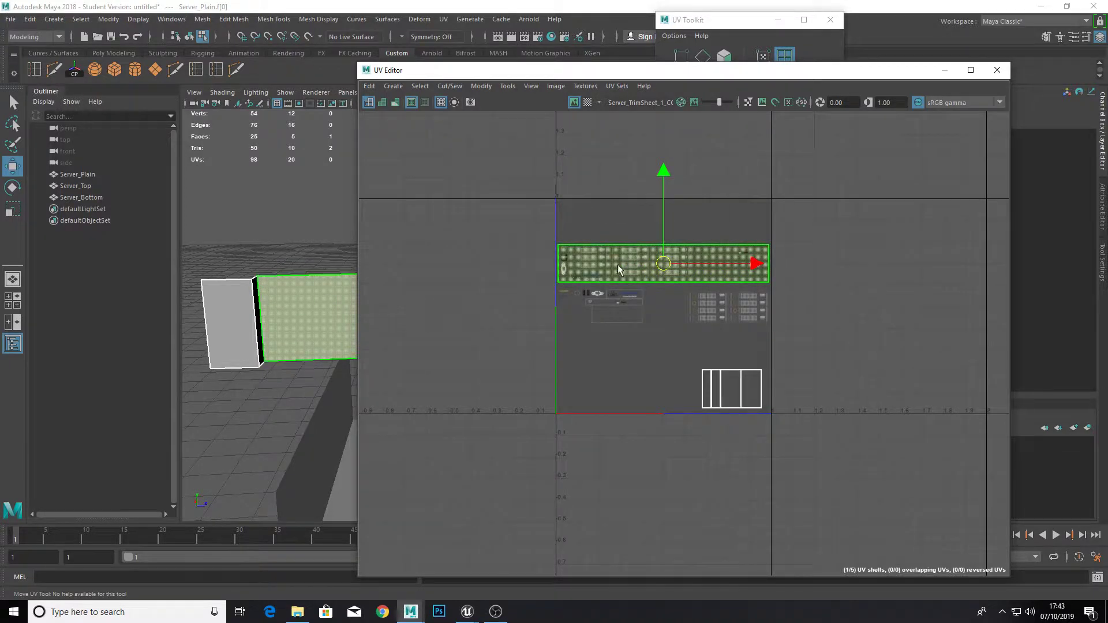
pyautogui.click(997, 70)
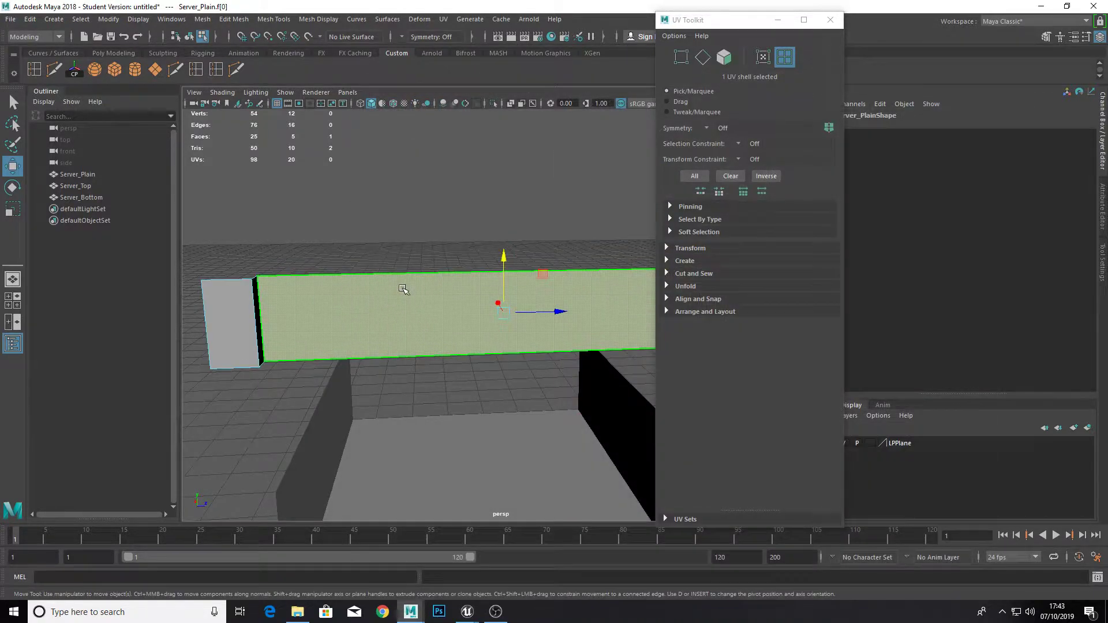
# - Return Server_Plain to object mode and make Unit_1 its current set in the UV Set Editor
pyautogui.moveTo(403, 279); pyautogui.dragTo(545, 206, button='right')
pyautogui.click(444, 19)
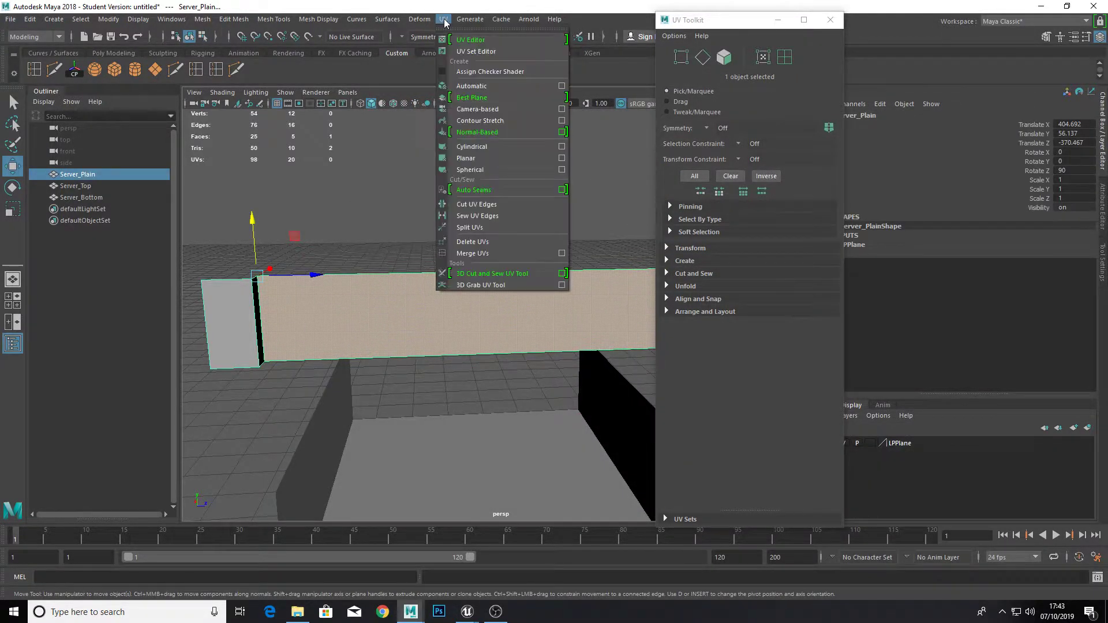
pyautogui.click(501, 52)
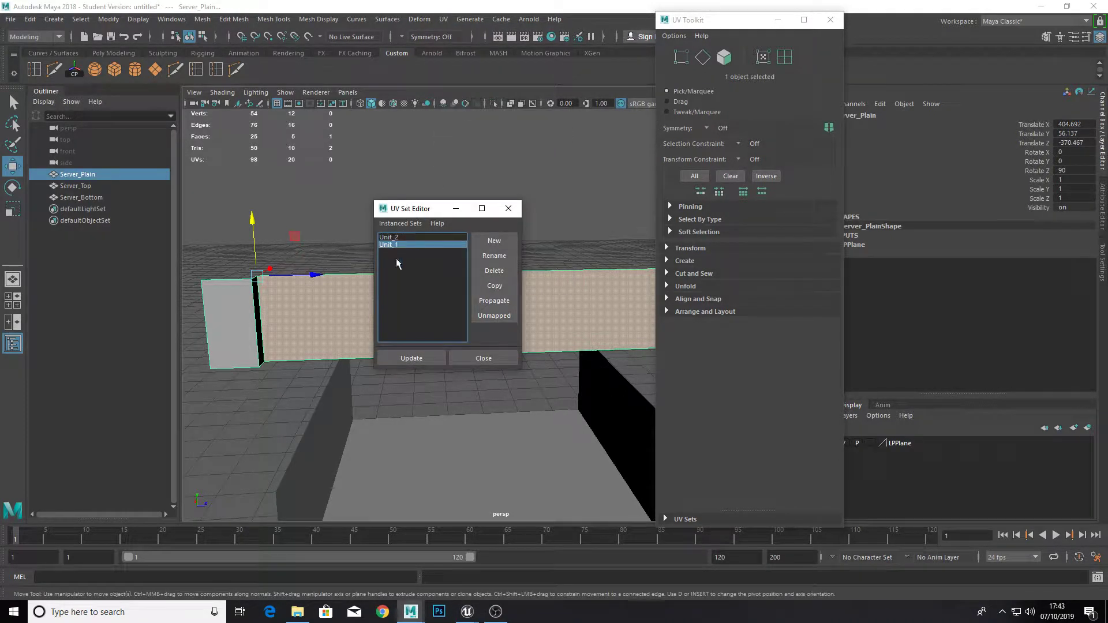
pyautogui.click(509, 208)
# - Review the Server_Plain layout on the trim sheet in the UV Editor and close the editor
pyautogui.click(444, 20)
pyautogui.click(473, 40)
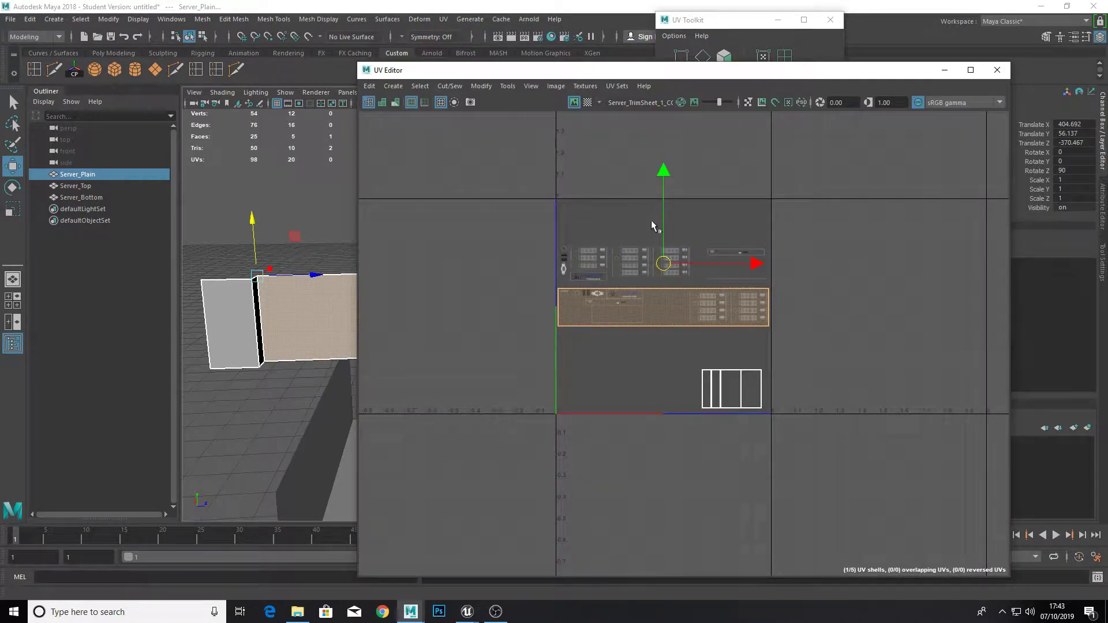
pyautogui.click(998, 70)
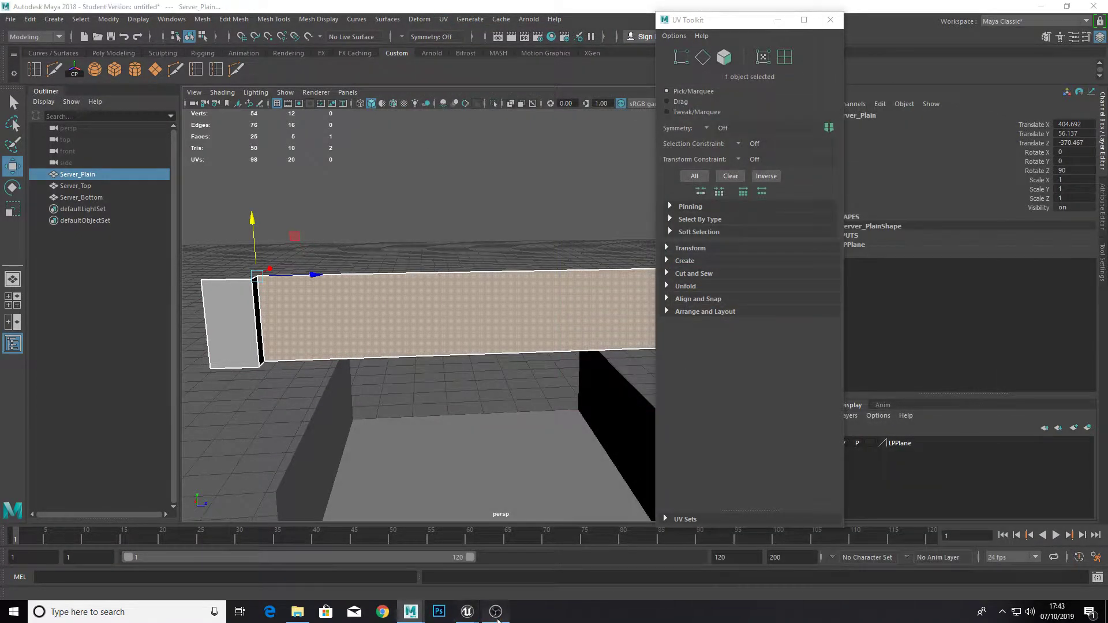
# - Switch to Unreal Engine and close the open Server_TrimSheet_1_COLOUR texture window
pyautogui.click(494, 614)
pyautogui.click(496, 613)
pyautogui.moveTo(468, 612)
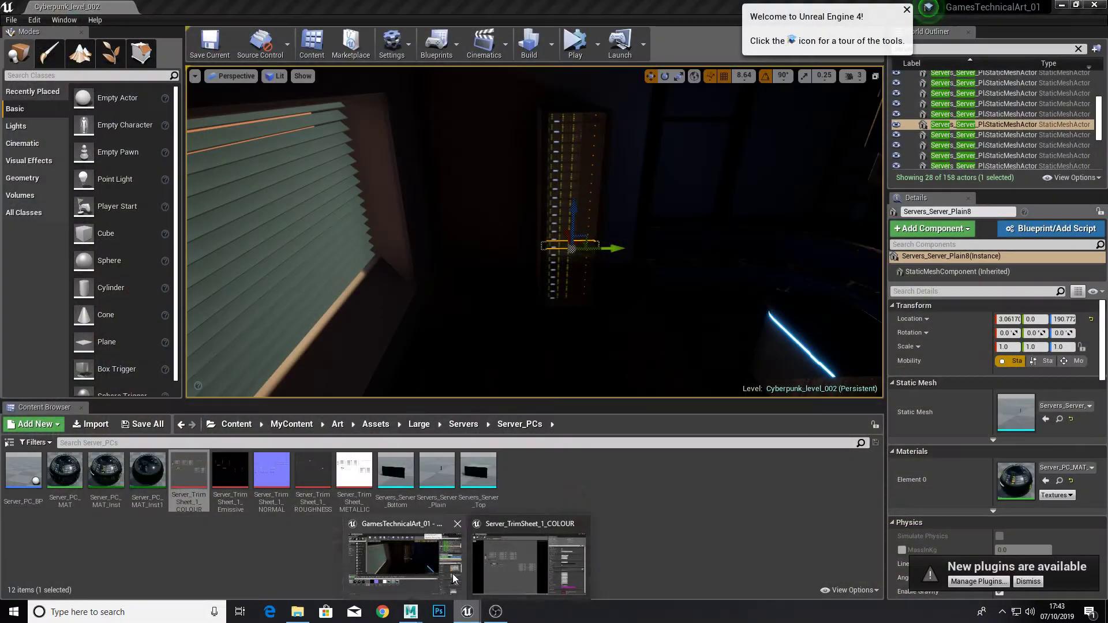
pyautogui.click(517, 576)
pyautogui.click(130, 7)
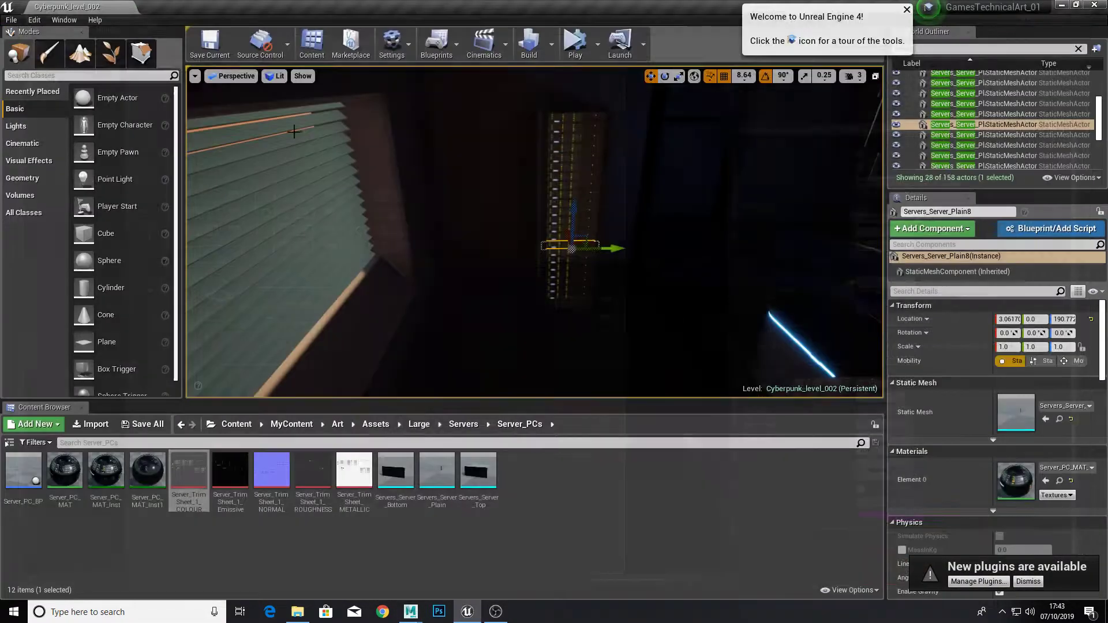
# - Duplicate the selected plain server unit and pull the copy out in front of the rack, at about X -169.73
pyautogui.moveTo(534, 231)
pyautogui.mouseDown(button='right')
pyautogui.moveTo(610, 202)
pyautogui.moveTo(566, 211)
pyautogui.moveTo(549, 156)
pyautogui.moveTo(517, 224)
pyautogui.moveTo(540, 221)
pyautogui.mouseUp(button='right')
pyautogui.press('w')
pyautogui.keyDown('alt'); pyautogui.moveTo(661, 177); pyautogui.dragTo(474, 249); pyautogui.keyUp('alt')
pyautogui.press('w')
pyautogui.moveTo(474, 248)
pyautogui.mouseDown(button='right')
pyautogui.moveTo(433, 263)
pyautogui.moveTo(462, 242)
pyautogui.mouseUp(button='right')
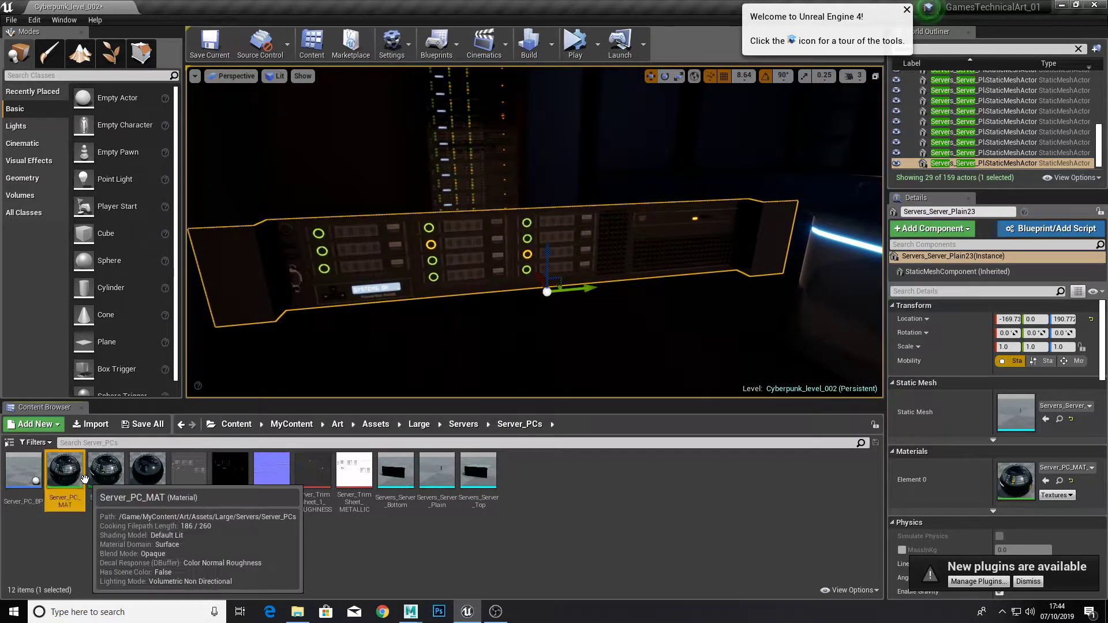
# - Examine the texture coordinate and texture sample nodes in the Server_PC_MAT material graph
pyautogui.doubleClick(65, 470)
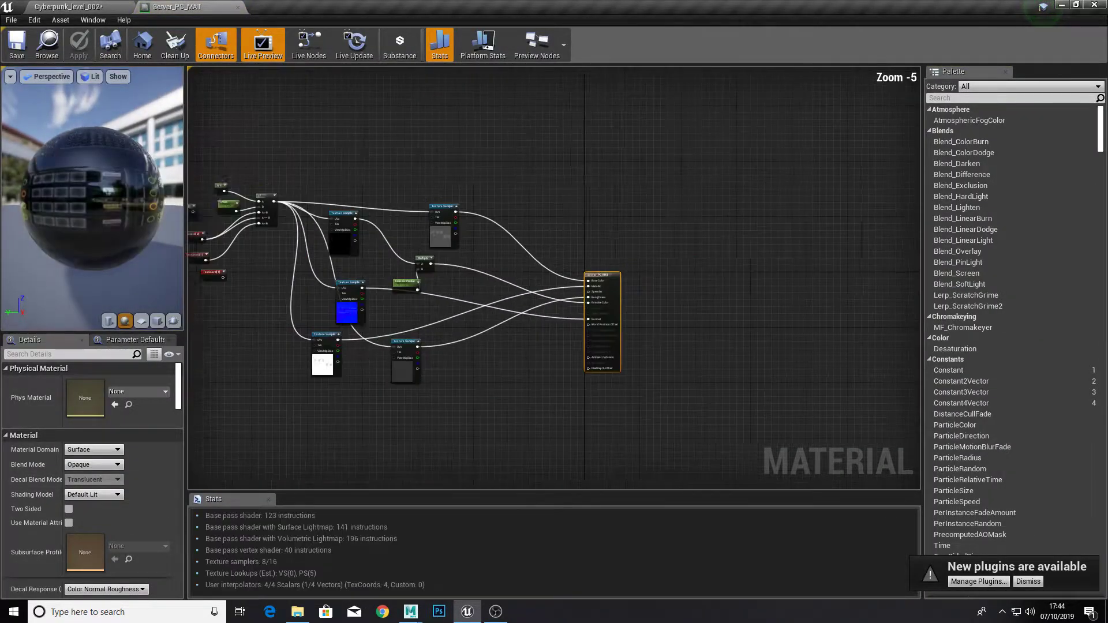
pyautogui.scroll(5, 297, 216)
pyautogui.moveTo(468, 324); pyautogui.dragTo(406, 272, button='right')
pyautogui.scroll(-3, 406, 272)
pyautogui.moveTo(501, 346); pyautogui.dragTo(483, 296, button='right')
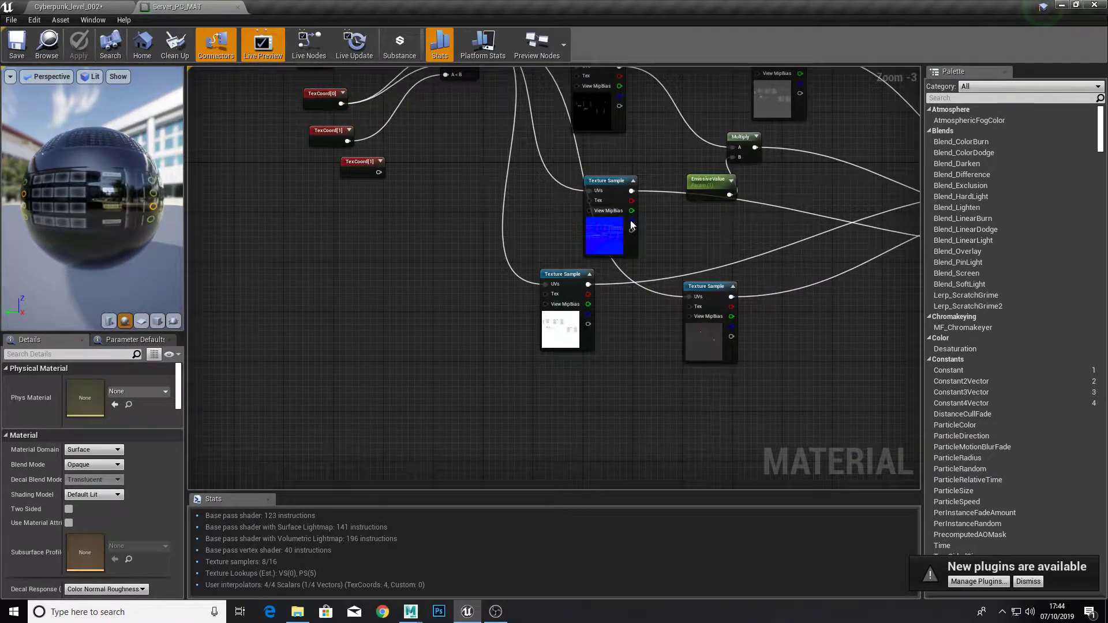
pyautogui.moveTo(680, 345); pyautogui.dragTo(508, 364, button='right')
# - Create a material named 123 in the Server_PCs folder and open it docked beside the other editors
pyautogui.click(65, 6)
pyautogui.rightClick(546, 528)
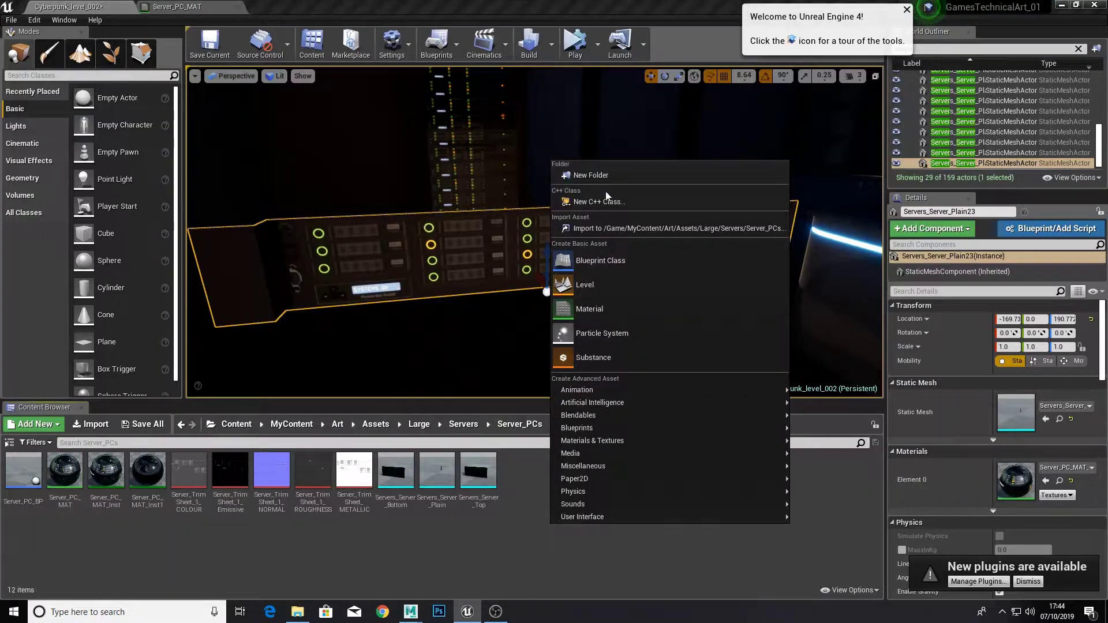
pyautogui.click(607, 305)
pyautogui.write('123')
pyautogui.press('Return')
pyautogui.doubleClick(23, 470)
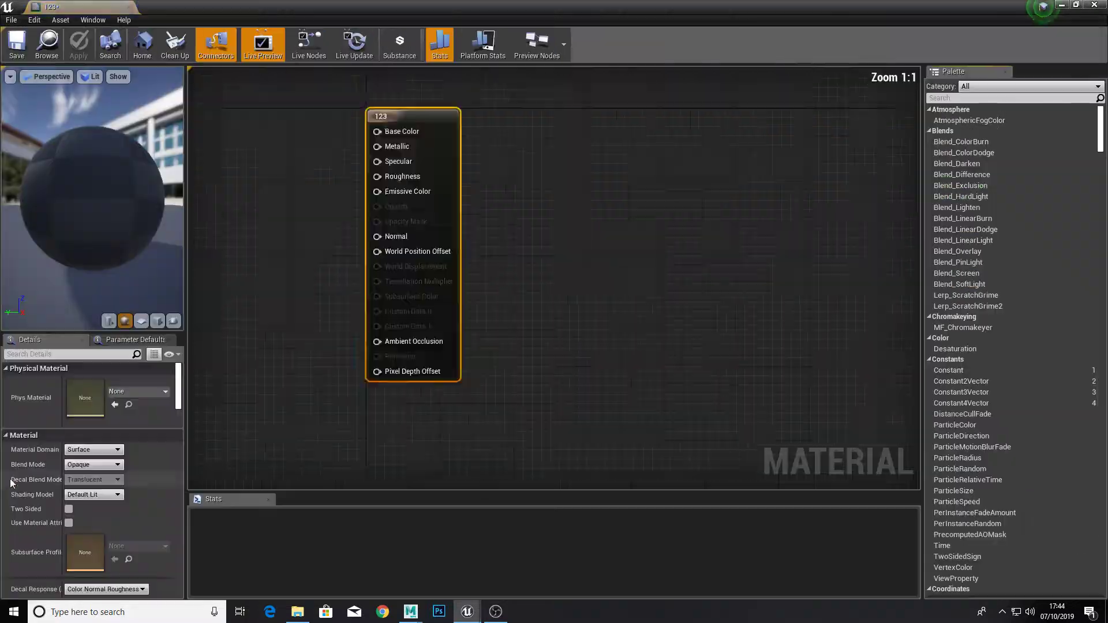
pyautogui.moveTo(70, 7); pyautogui.dragTo(287, 8)
# - Add the Server_TrimSheet_1_COLOUR texture to material 123, connect it to Base Color and apply the change
pyautogui.click(58, 6)
pyautogui.moveTo(230, 470); pyautogui.dragTo(517, 164)
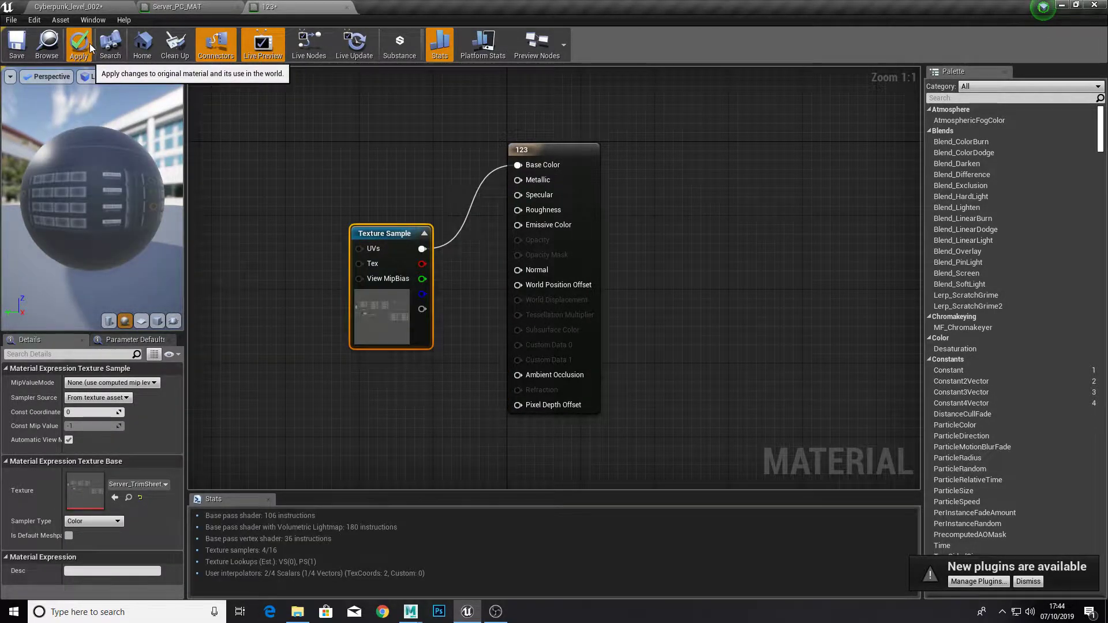
# - Assign material 123 to the duplicated server unit in front of the rack
pyautogui.click(81, 7)
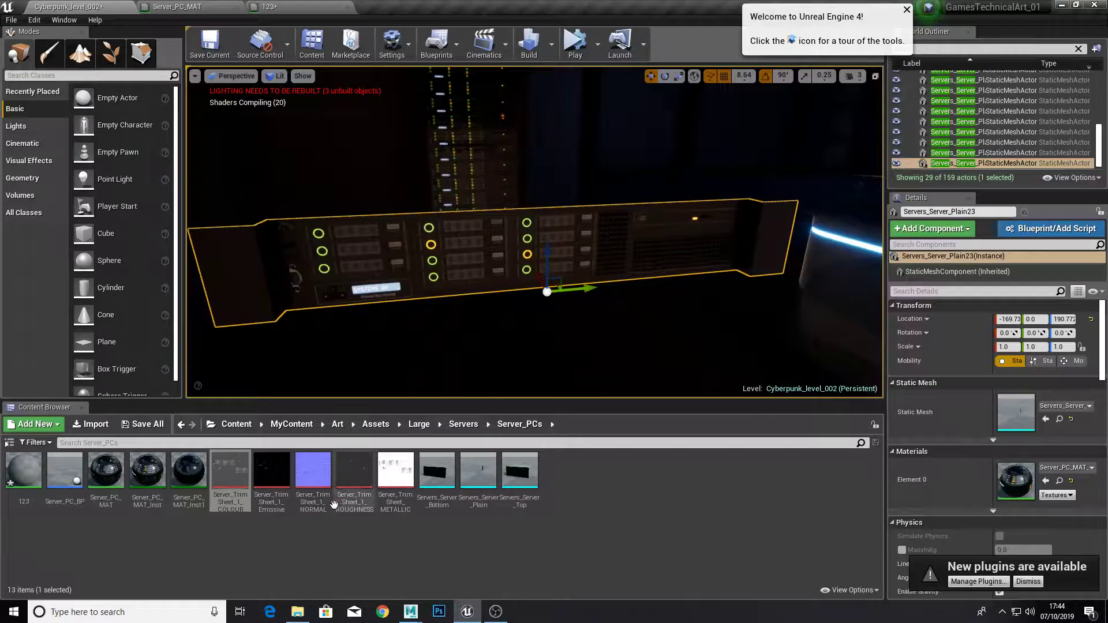
pyautogui.click(23, 471)
pyautogui.moveTo(23, 470); pyautogui.dragTo(404, 295)
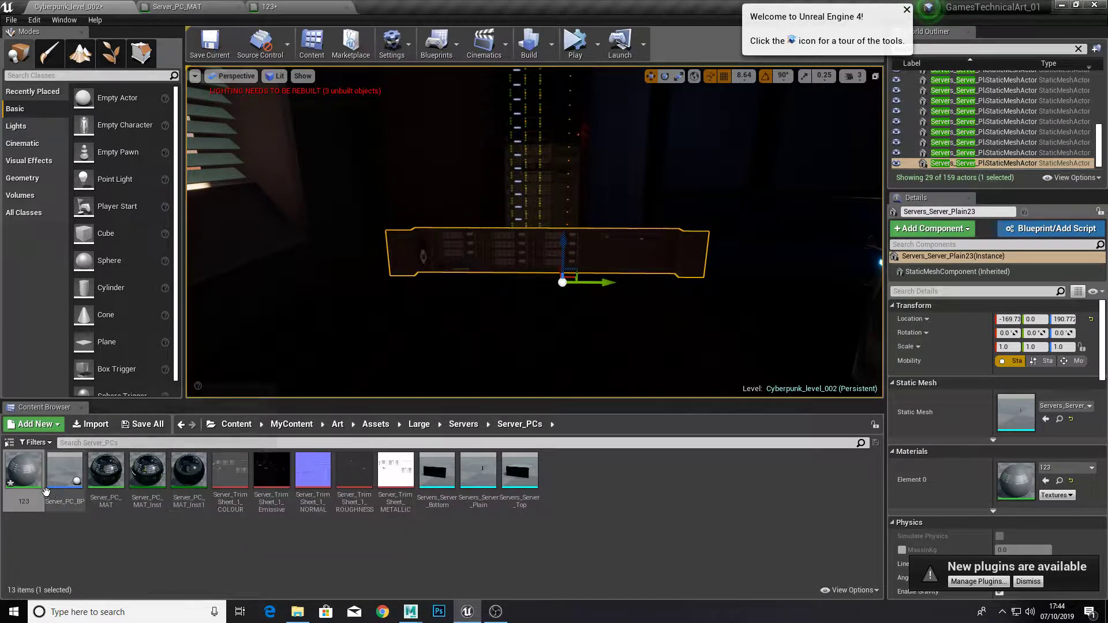
# - Add a TexCoord node to material 123 and connect it to the UVs input of the Texture Sample
pyautogui.doubleClick(19, 480)
pyautogui.rightClick(252, 293)
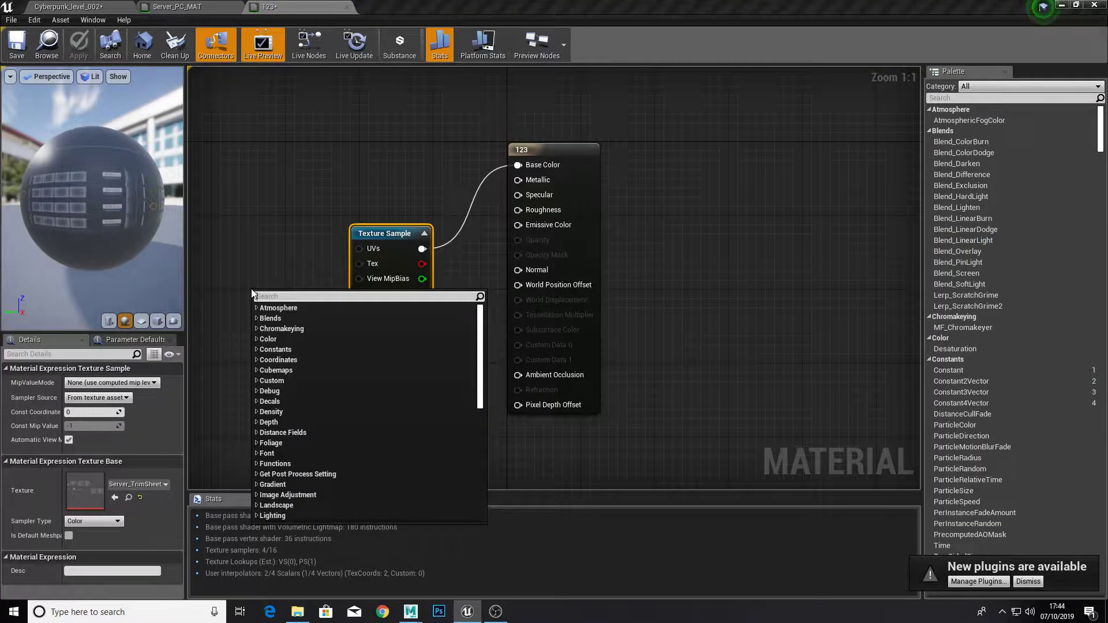
pyautogui.write('text')
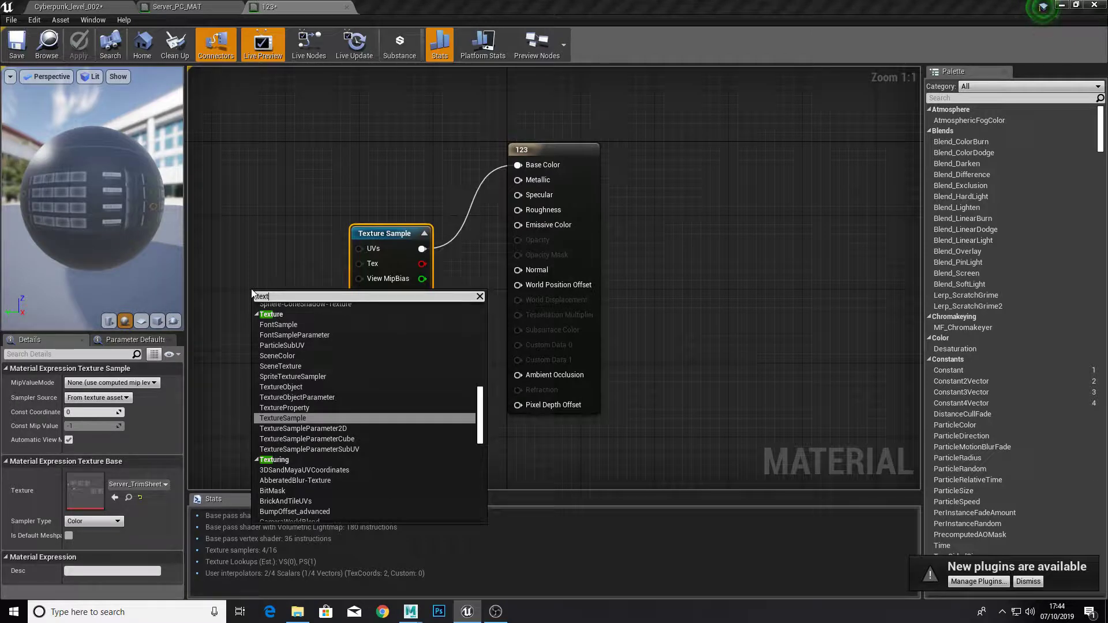
pyautogui.write('c')
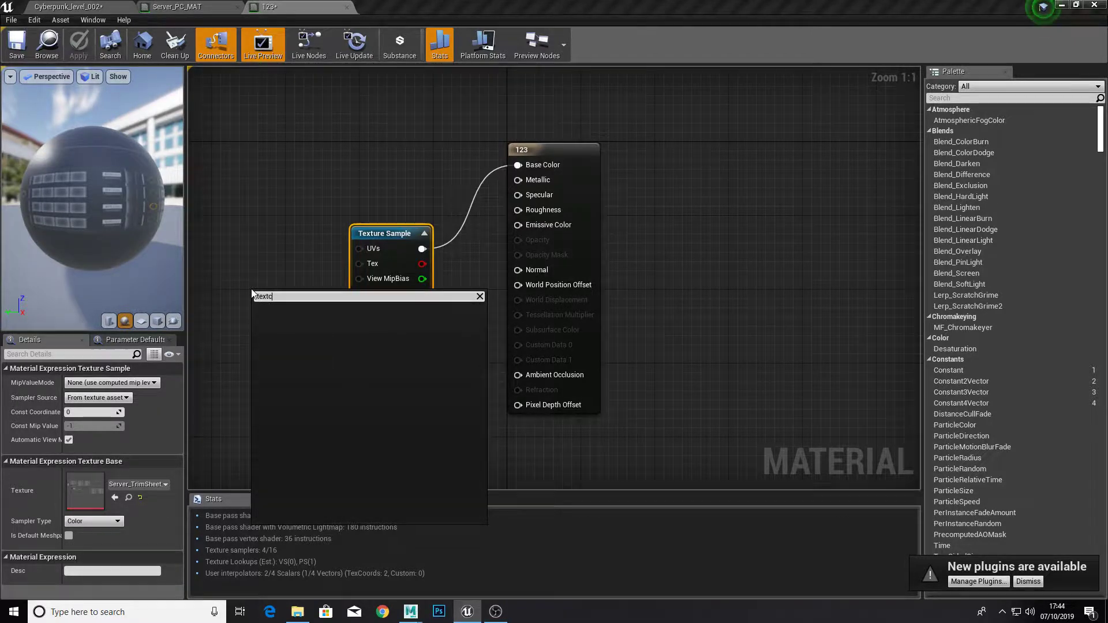
pyautogui.press('BackSpace')
pyautogui.press('BackSpace')
pyautogui.write('c')
pyautogui.press('Return')
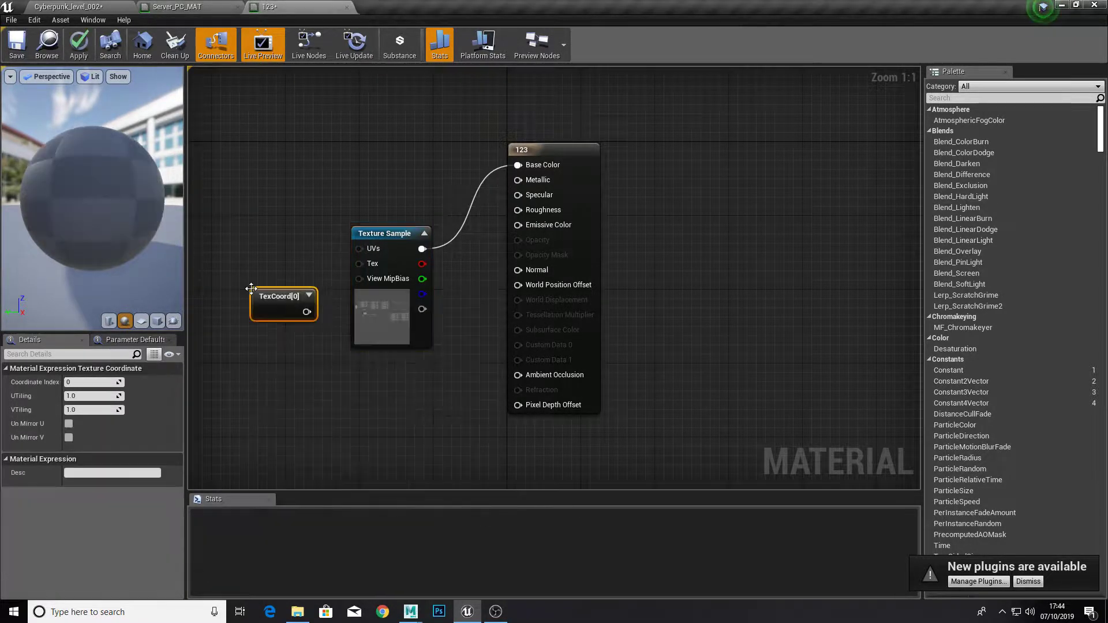
pyautogui.moveTo(307, 312); pyautogui.dragTo(359, 248)
pyautogui.moveTo(282, 298); pyautogui.dragTo(289, 254)
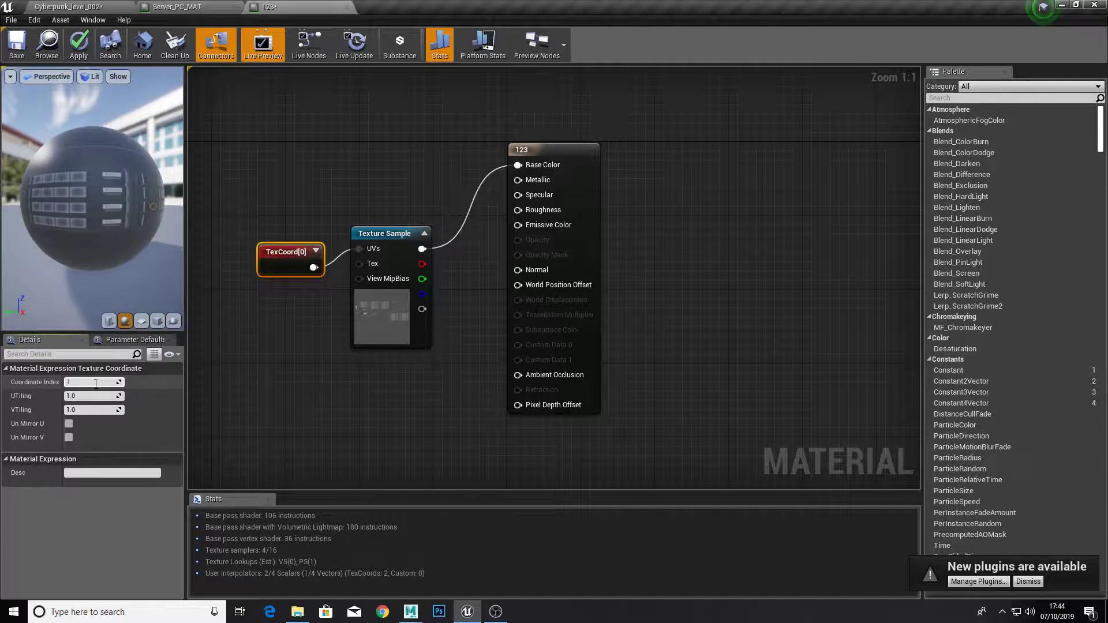
# - Set the TexCoord node's Coordinate Index to 1, then apply and save material 123
pyautogui.click(96, 383)
pyautogui.write('1')
pyautogui.press('Return')
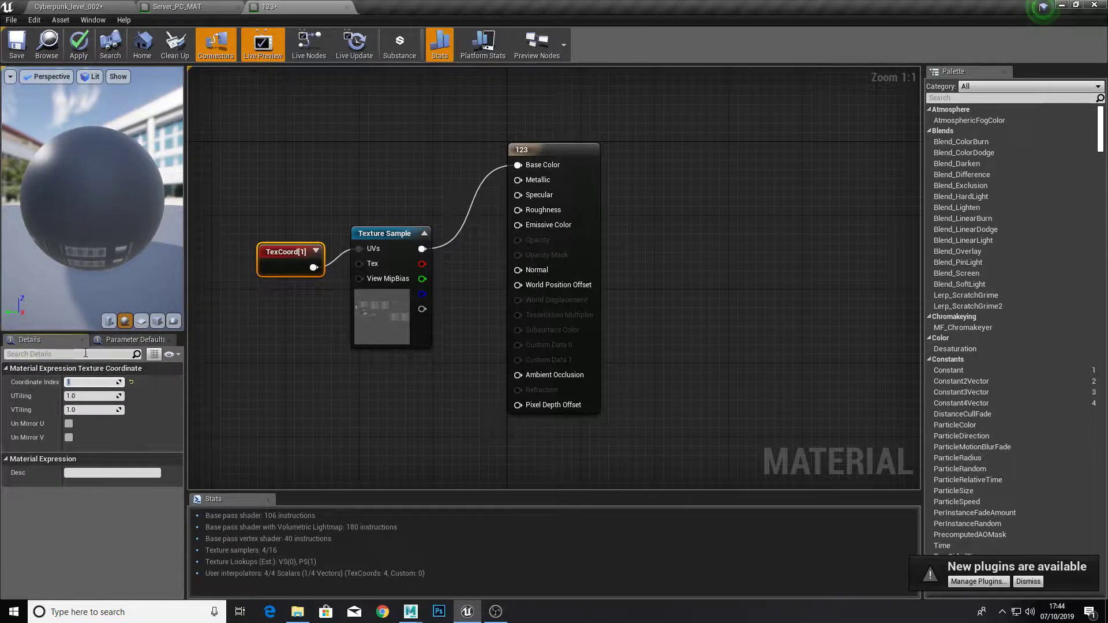
pyautogui.click(73, 53)
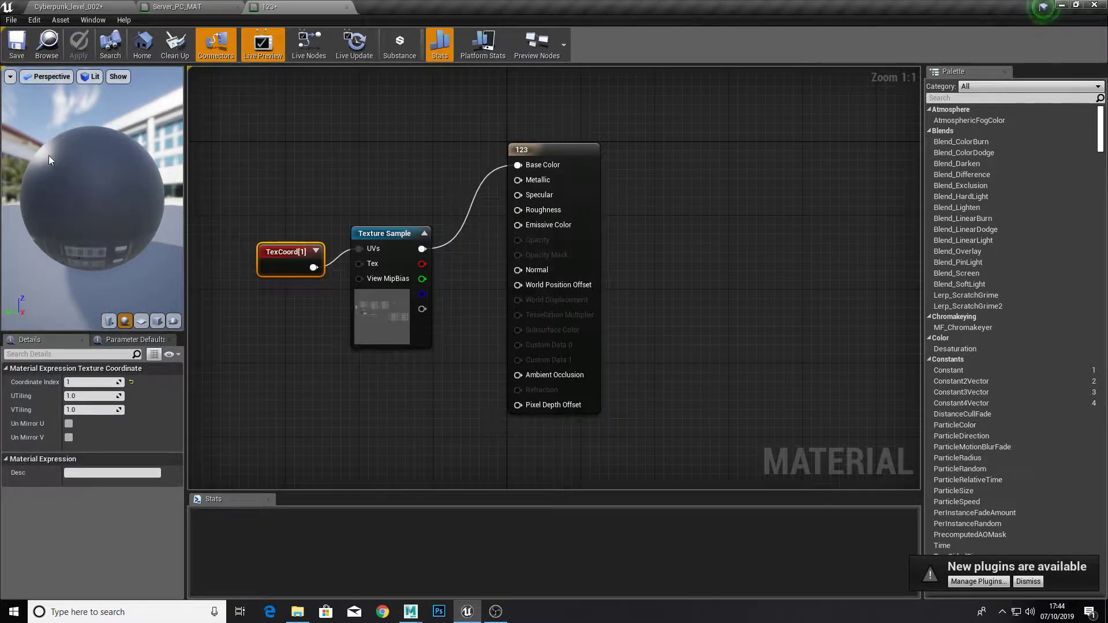
pyautogui.click(16, 46)
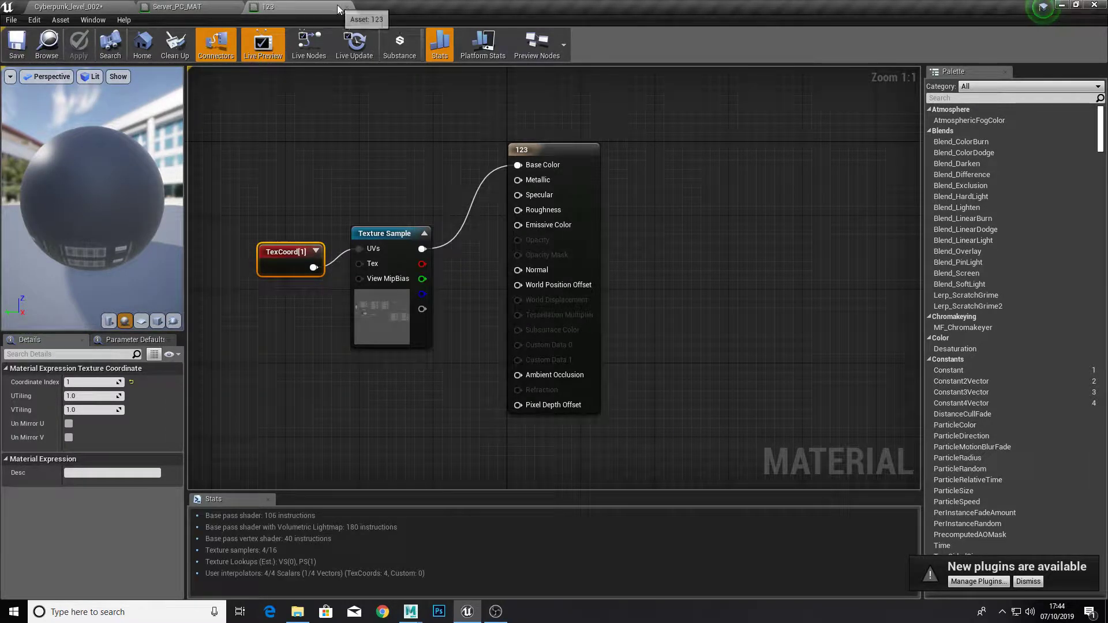
# - Duplicate the server unit with material 123 straight up to about Z 208.05 in the level
pyautogui.click(93, 7)
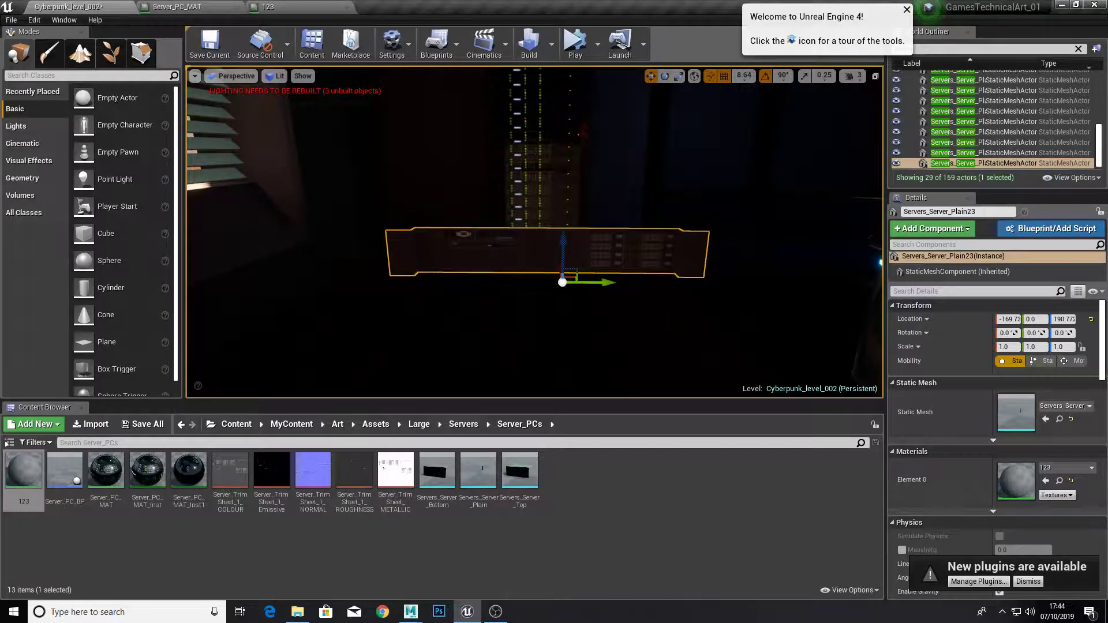
pyautogui.moveTo(535, 232); pyautogui.dragTo(554, 217, button='right')
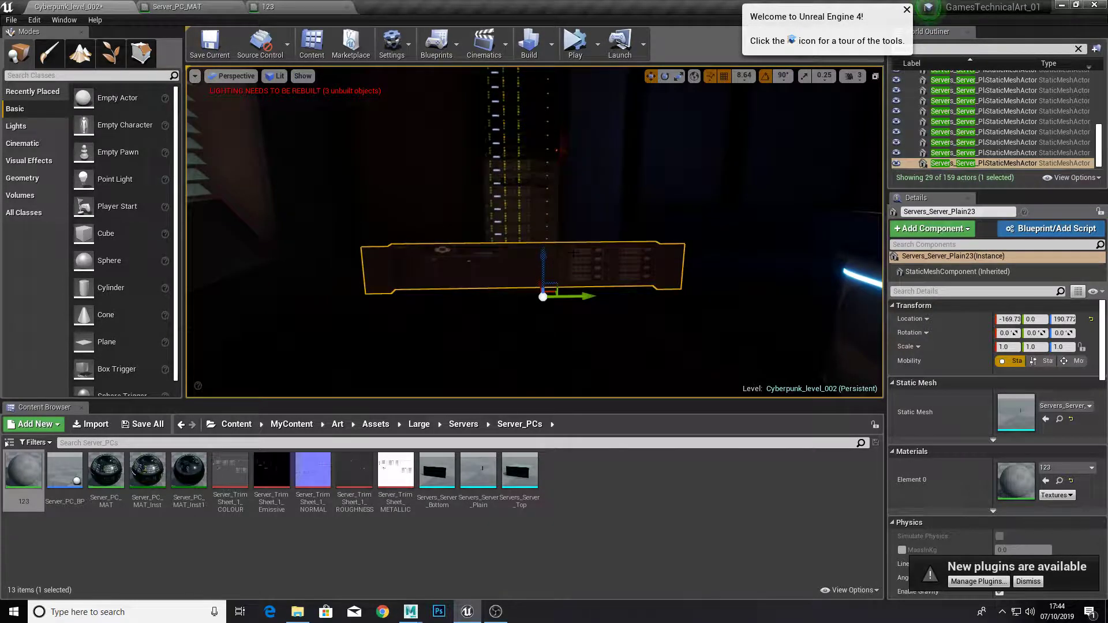
pyautogui.keyDown('alt'); pyautogui.moveTo(546, 251); pyautogui.dragTo(544, 183); pyautogui.keyUp('alt')
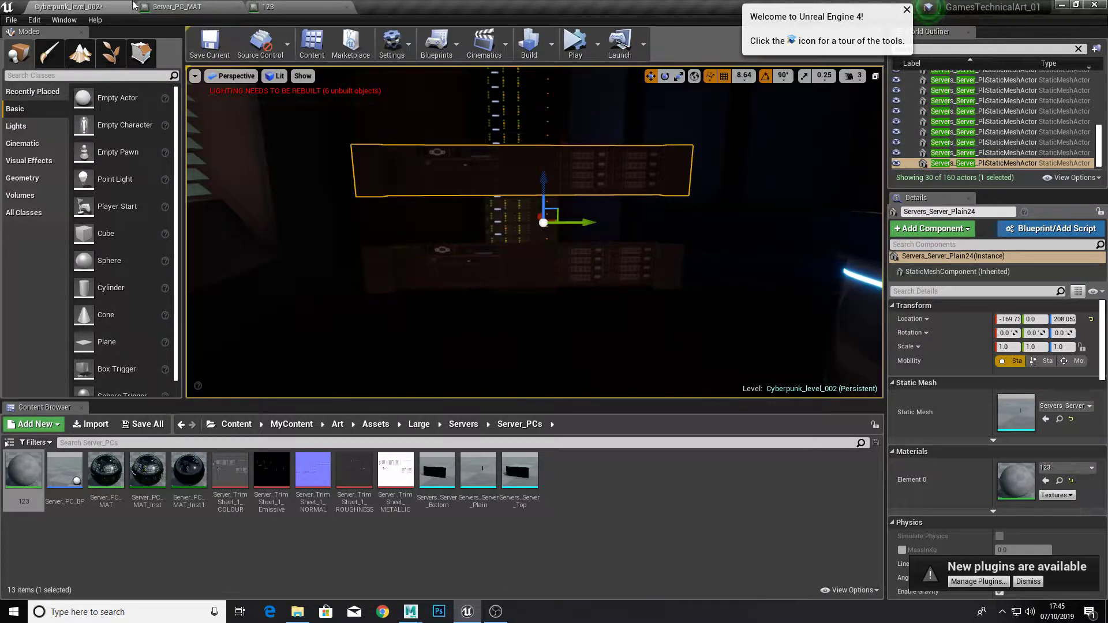
# - Set the TexCoord node's Coordinate Index to 0 in material 123, apply it, and view the server units in the level
pyautogui.click(205, 7)
pyautogui.click(295, 7)
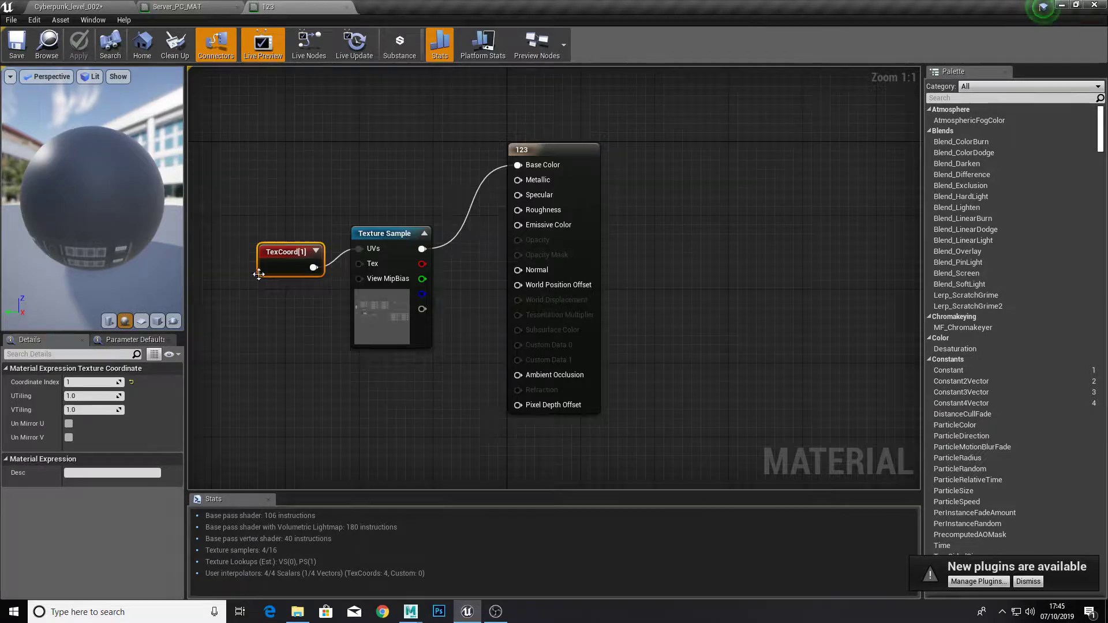
pyautogui.click(92, 382)
pyautogui.write('0')
pyautogui.press('Return')
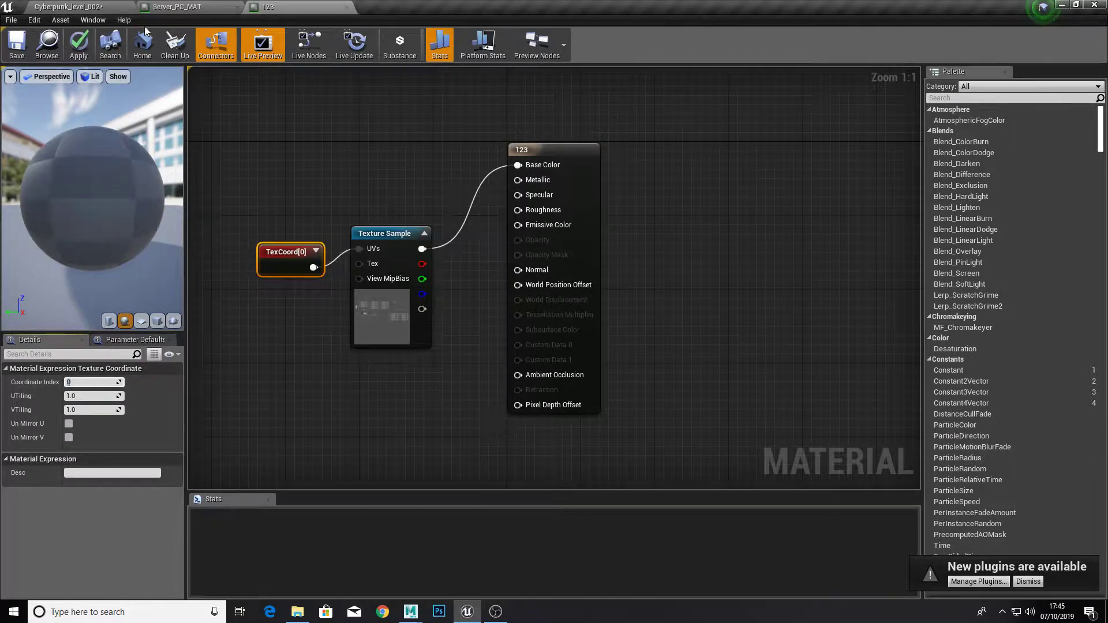
pyautogui.click(80, 44)
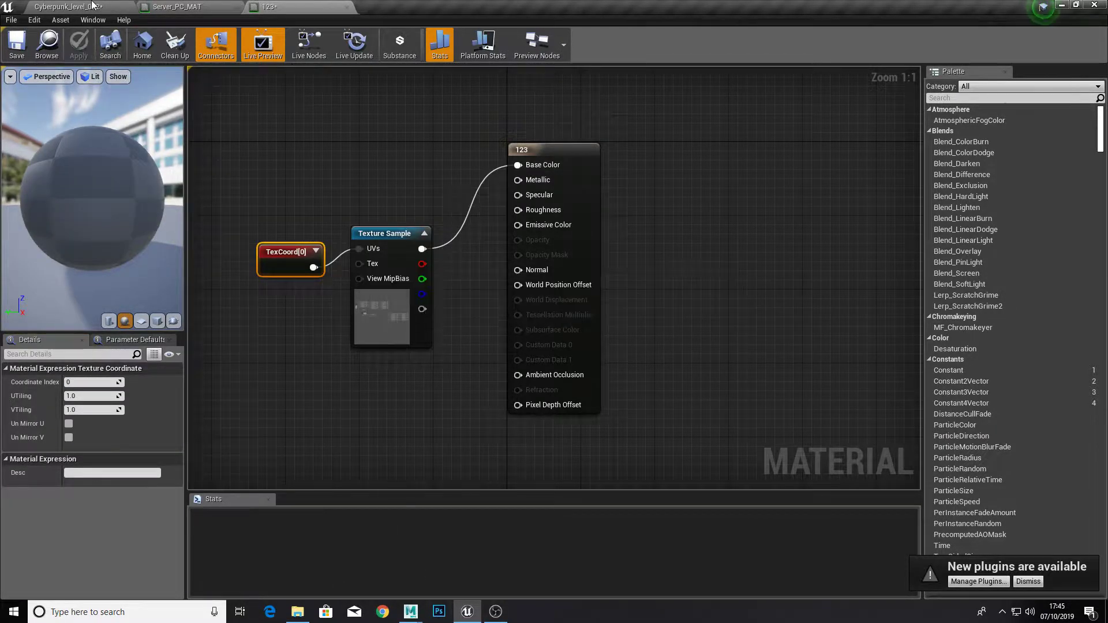
pyautogui.click(68, 6)
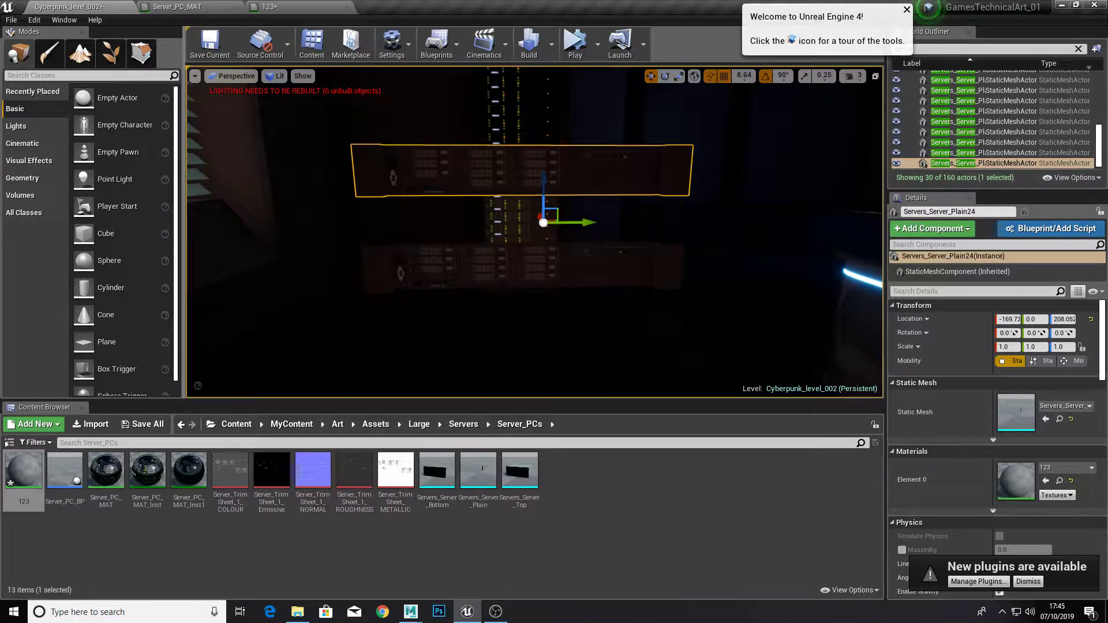
pyautogui.moveTo(543, 222); pyautogui.dragTo(512, 187, button='right')
pyautogui.press('w')
pyautogui.press('s')
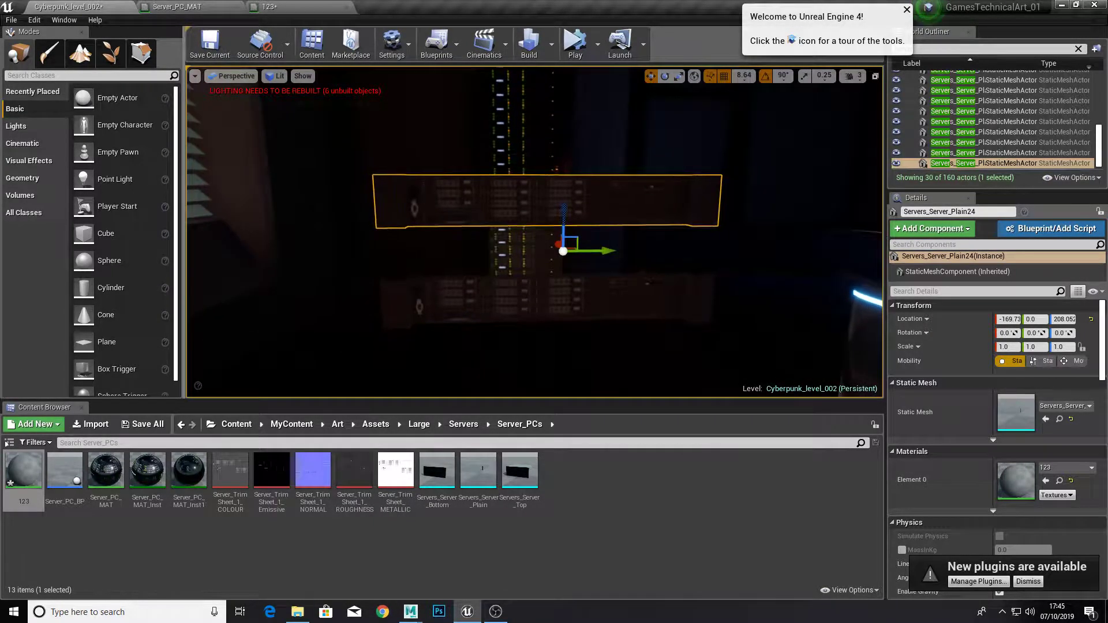
# - Move the TexCoord node in material 123 up and farther away from the Texture Sample
pyautogui.click(209, 6)
pyautogui.click(301, 7)
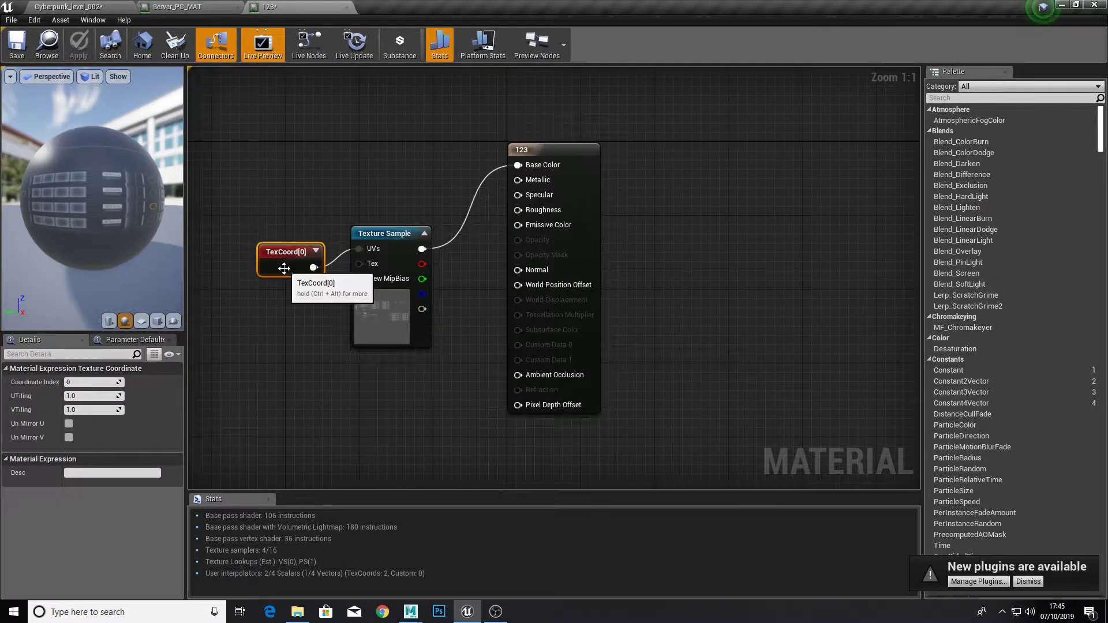
pyautogui.moveTo(284, 268); pyautogui.dragTo(257, 258)
pyautogui.moveTo(254, 275); pyautogui.dragTo(432, 238, button='right')
pyautogui.moveTo(447, 246); pyautogui.dragTo(393, 218)
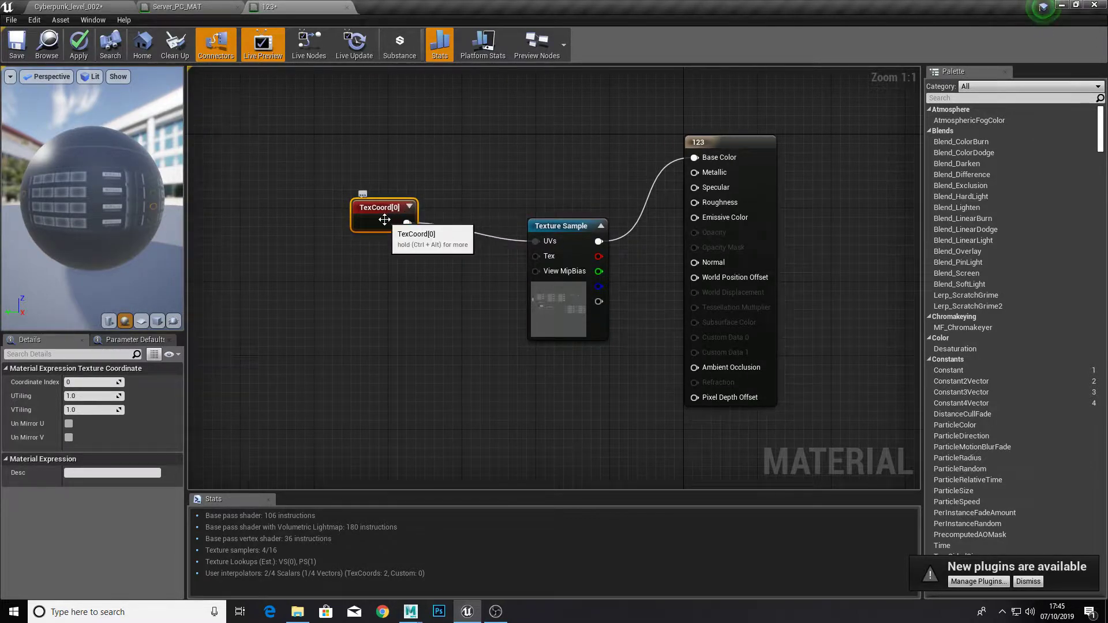
pyautogui.rightClick(384, 219)
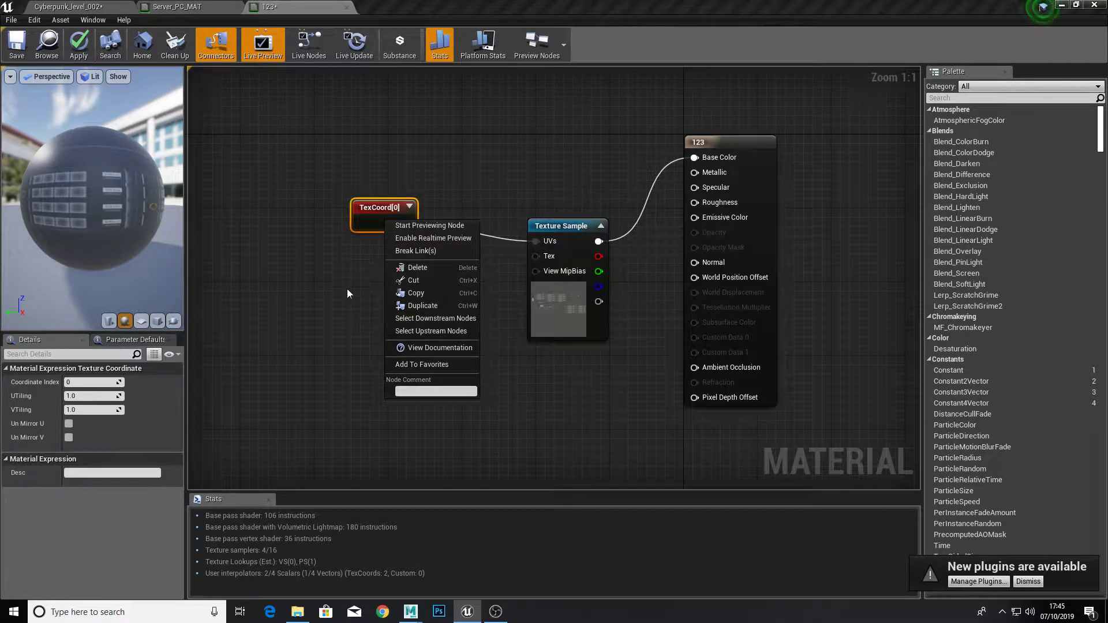
pyautogui.moveTo(354, 276); pyautogui.dragTo(422, 289, button='right')
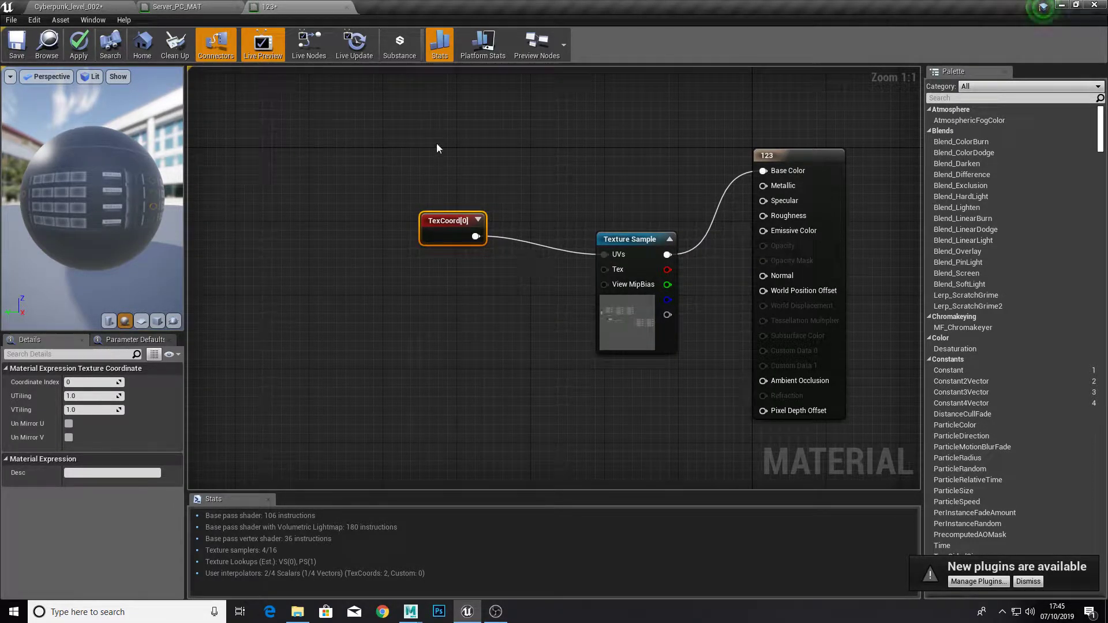
# - In the Server_PC_MAT graph, move the unconnected TexCoord[1] node down, away from the nodes feeding the If node
pyautogui.click(185, 4)
pyautogui.moveTo(254, 125); pyautogui.dragTo(480, 263, button='right')
pyautogui.scroll(3, 392, 215)
pyautogui.moveTo(424, 306); pyautogui.dragTo(451, 362, button='right')
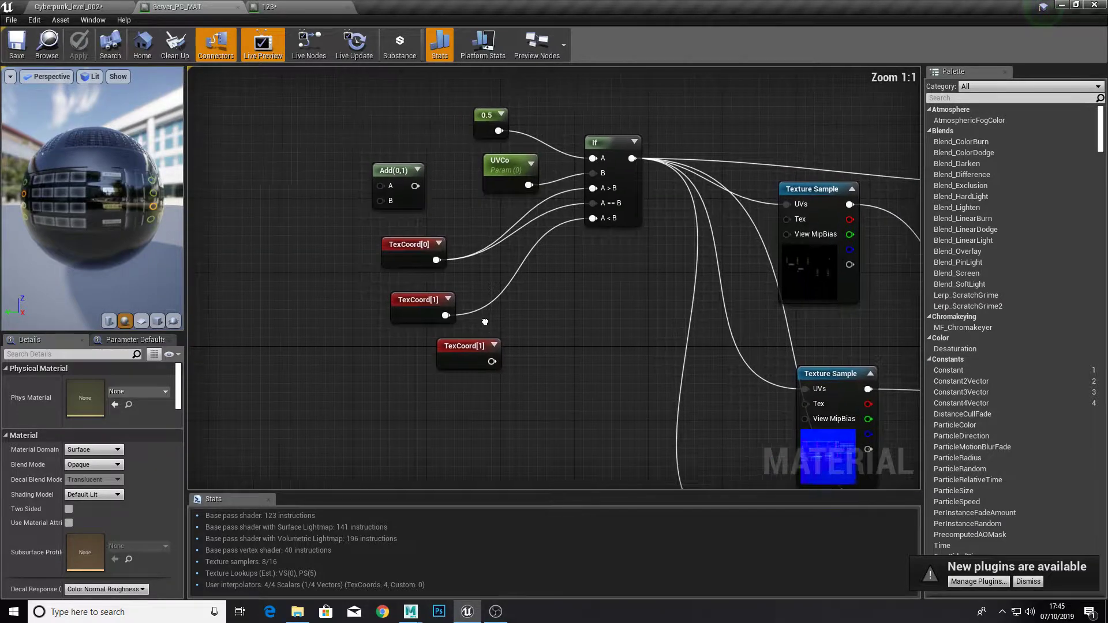
pyautogui.moveTo(451, 363); pyautogui.dragTo(442, 418)
pyautogui.moveTo(442, 282); pyautogui.dragTo(468, 317, button='right')
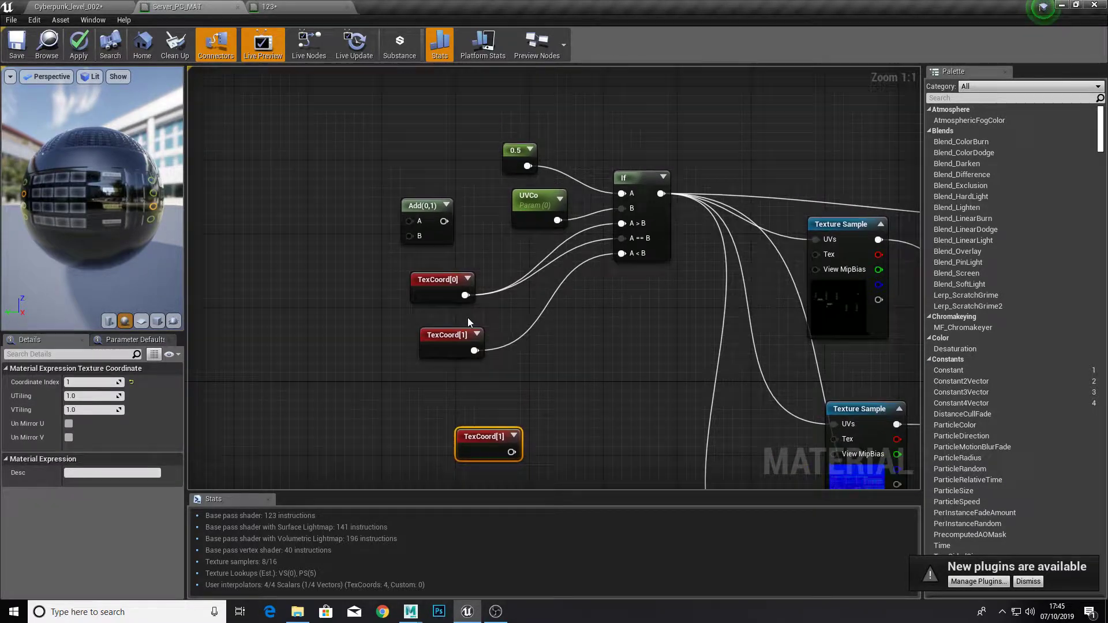
# - Examine the two connected TexCoord nodes, the 0.5 constant and the UVCo parameter that feed the If node
pyautogui.click(430, 293)
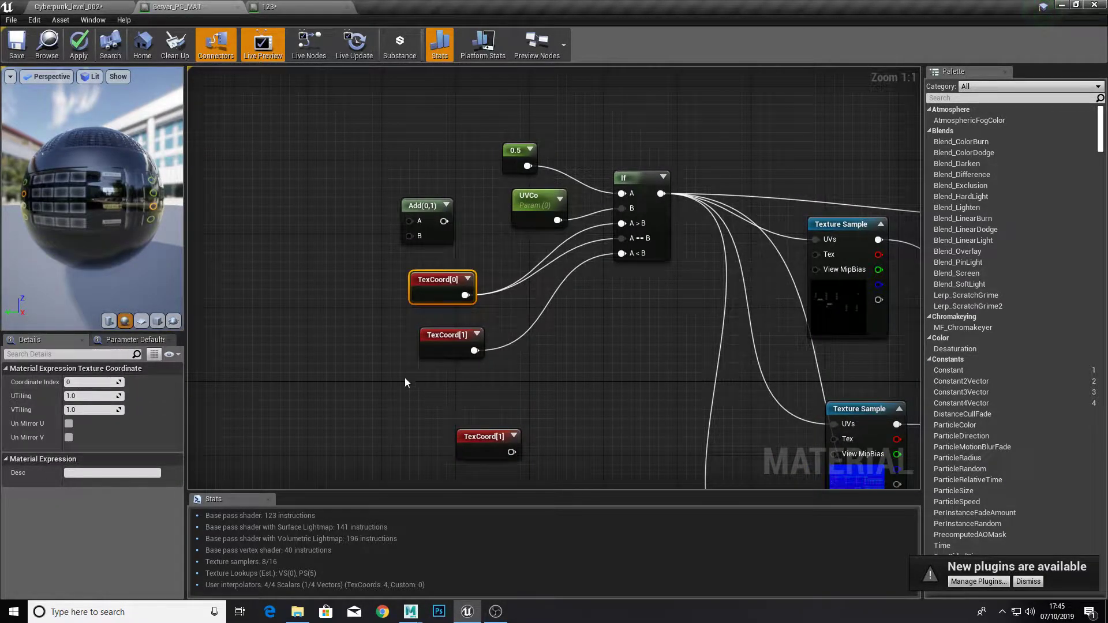
pyautogui.click(434, 347)
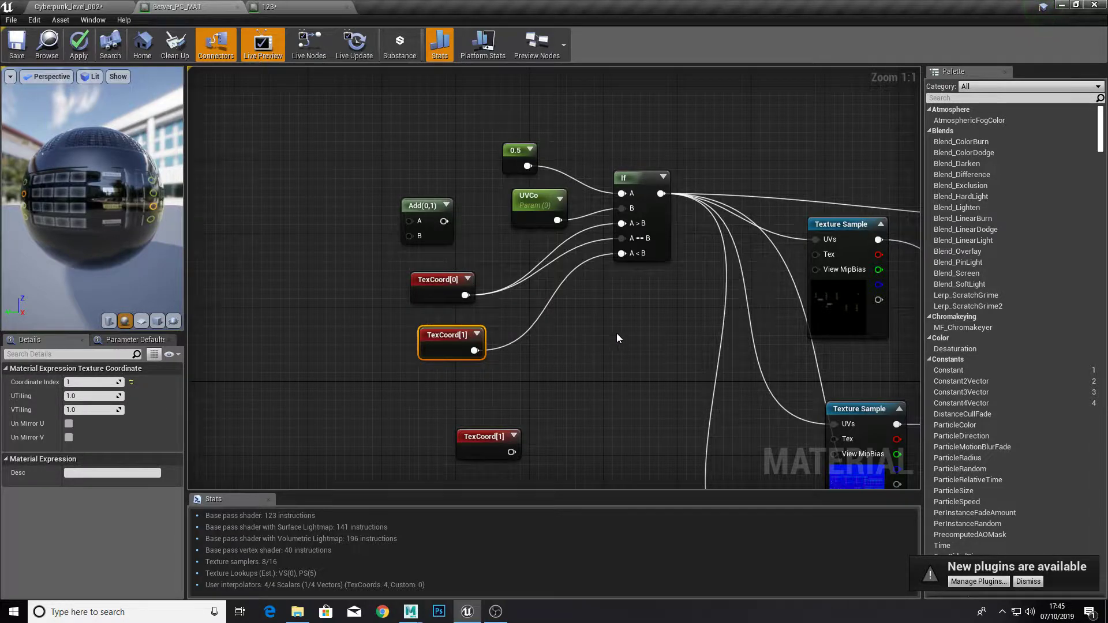
pyautogui.moveTo(616, 333); pyautogui.dragTo(517, 358, button='right')
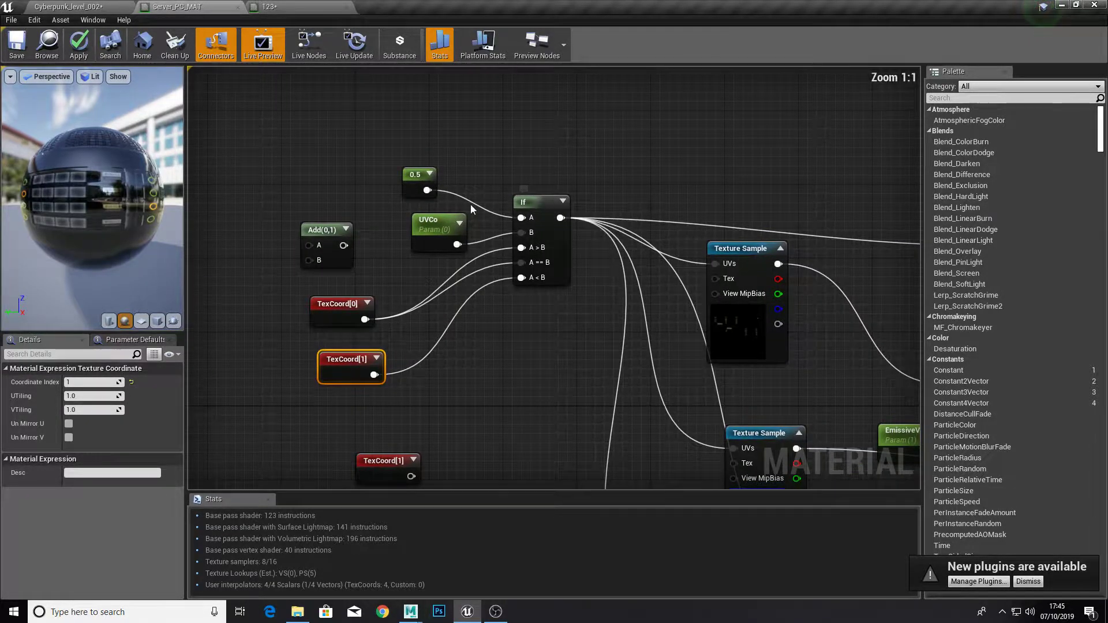
pyautogui.click(430, 191)
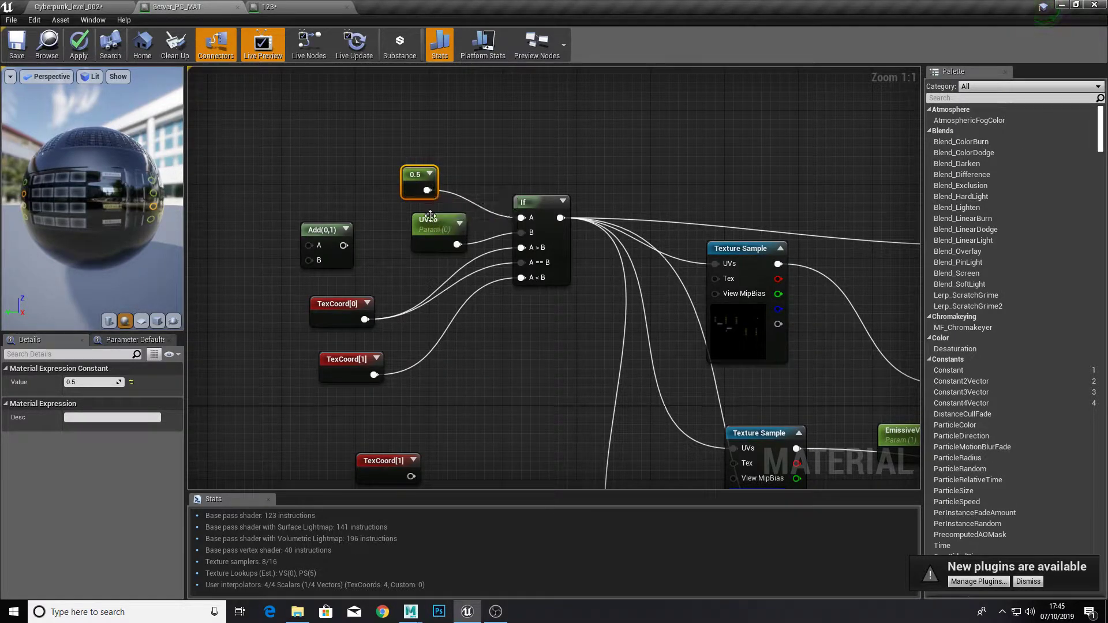
pyautogui.moveTo(430, 249); pyautogui.dragTo(422, 249)
pyautogui.moveTo(461, 272); pyautogui.dragTo(451, 241, button='right')
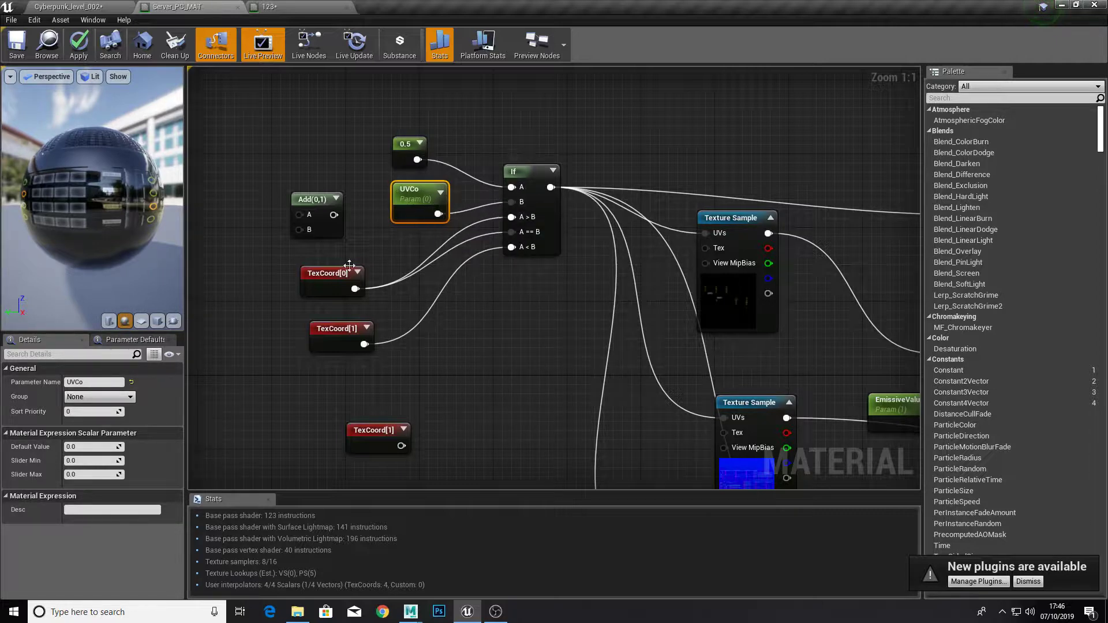
pyautogui.click(337, 281)
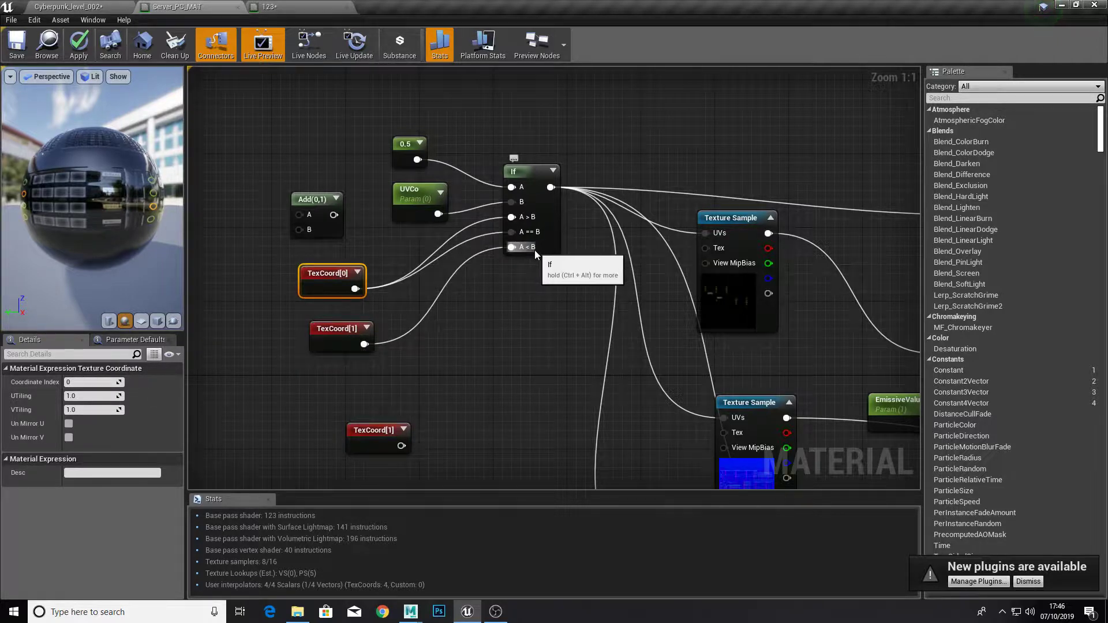
pyautogui.click(336, 332)
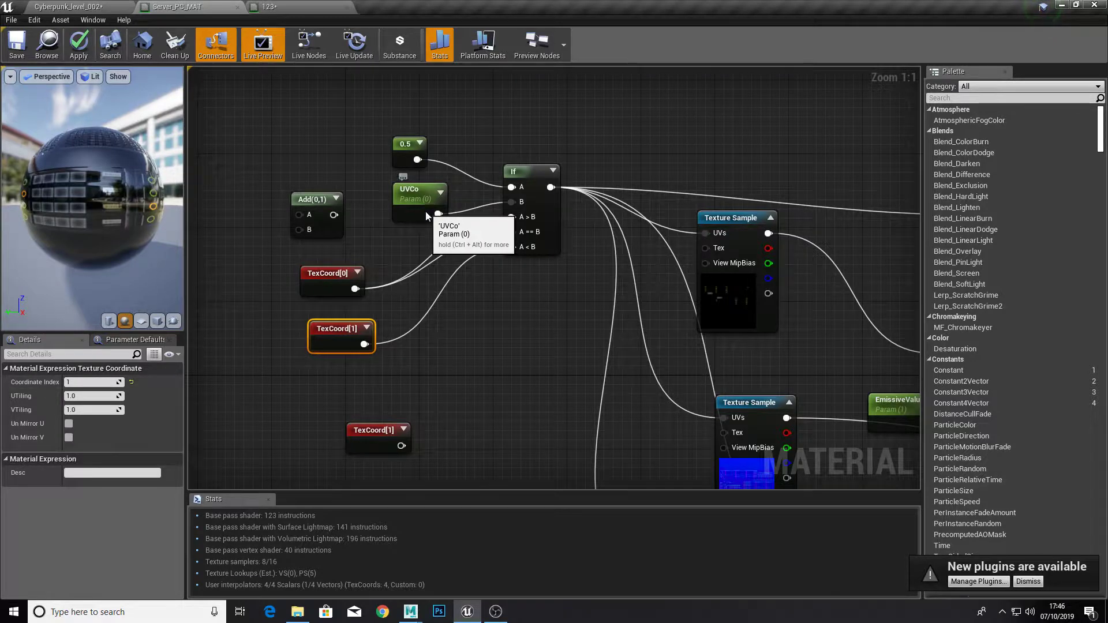
pyautogui.rightClick(408, 206)
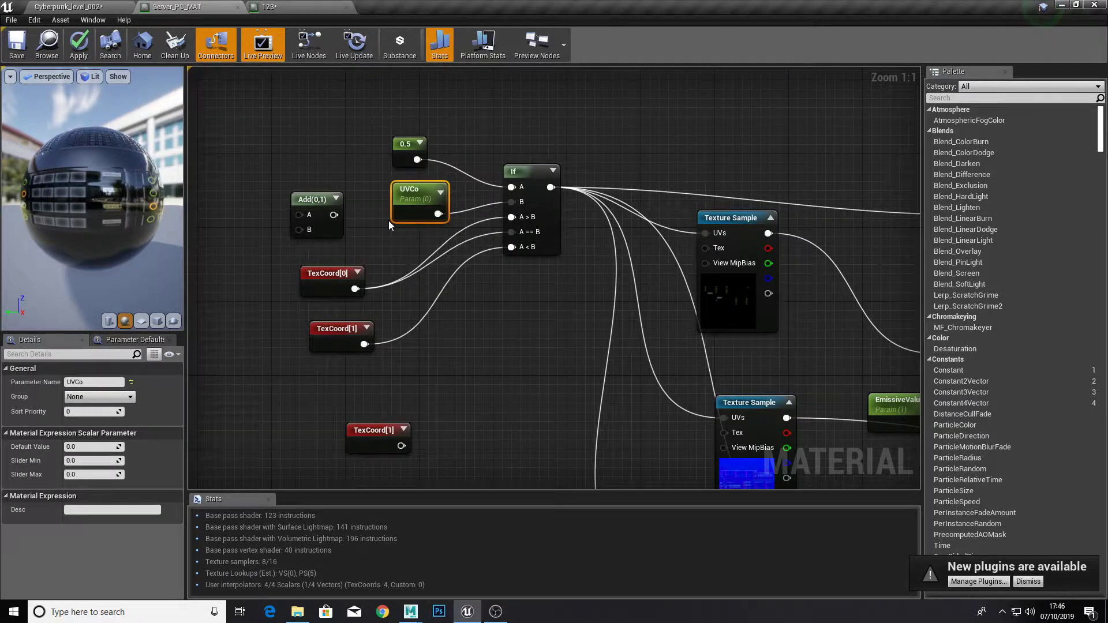
pyautogui.click(389, 221)
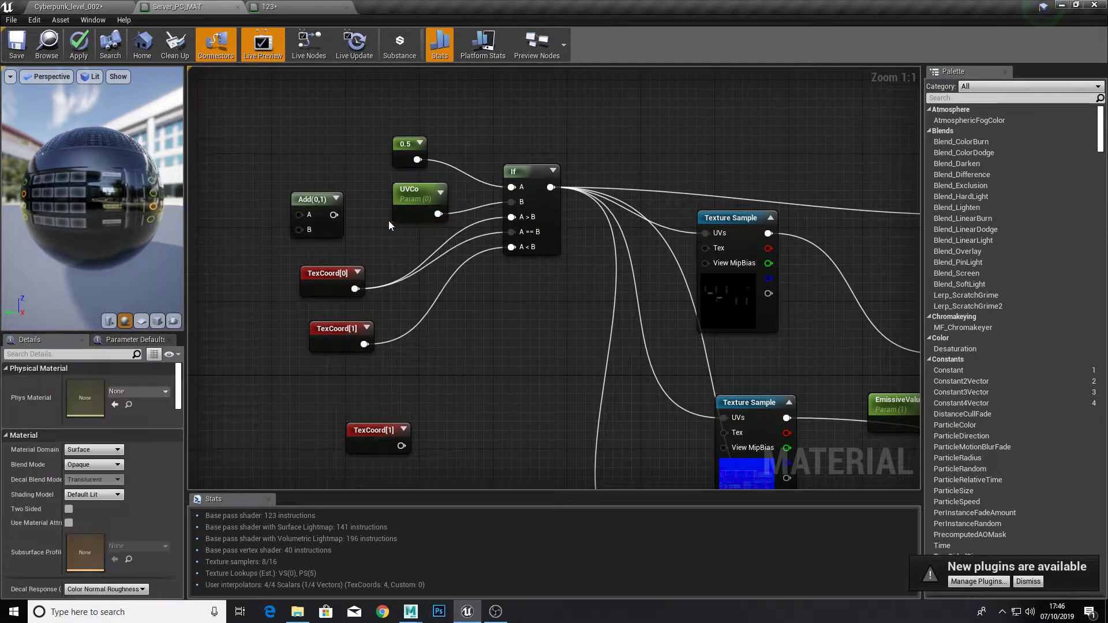
# - Add a Constant node above the Add node, convert it to a parameter, and delete it
pyautogui.click(301, 120)
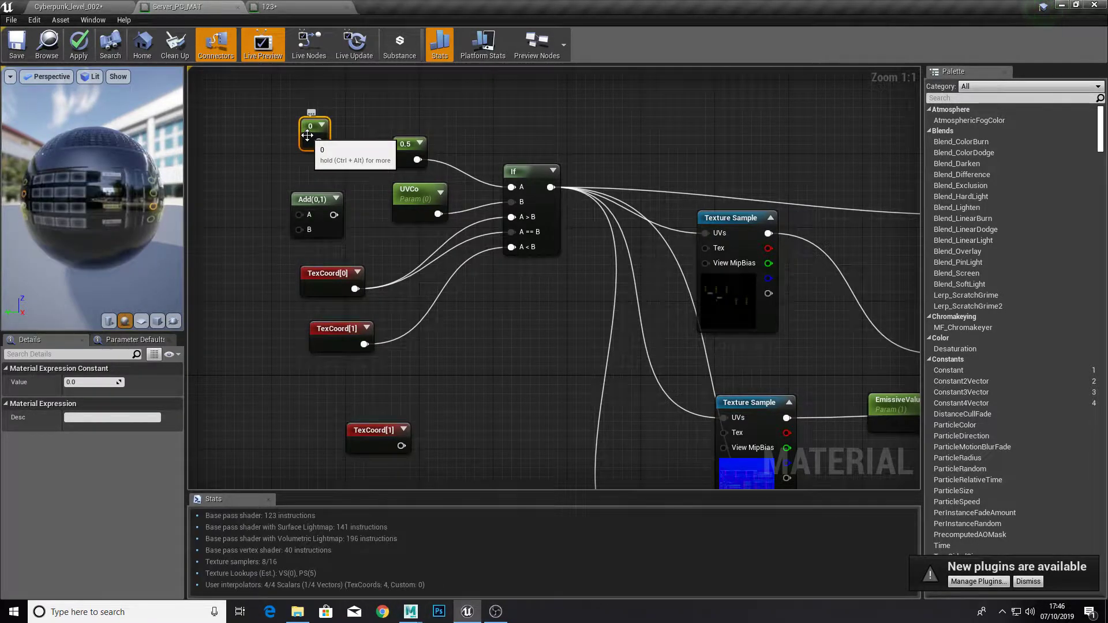
pyautogui.rightClick(310, 135)
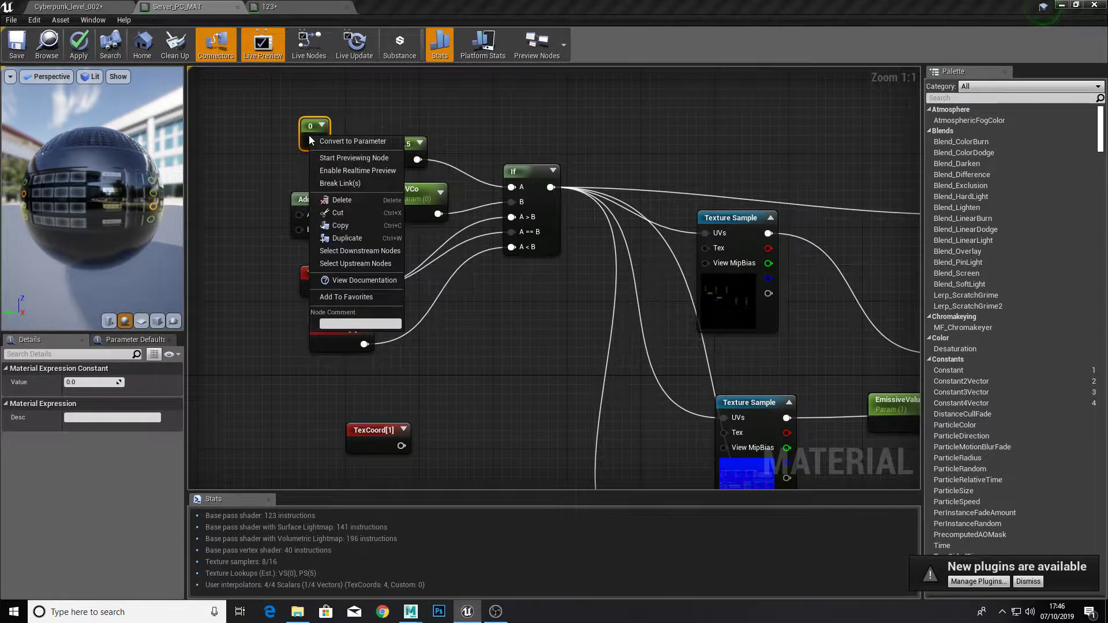
pyautogui.click(359, 145)
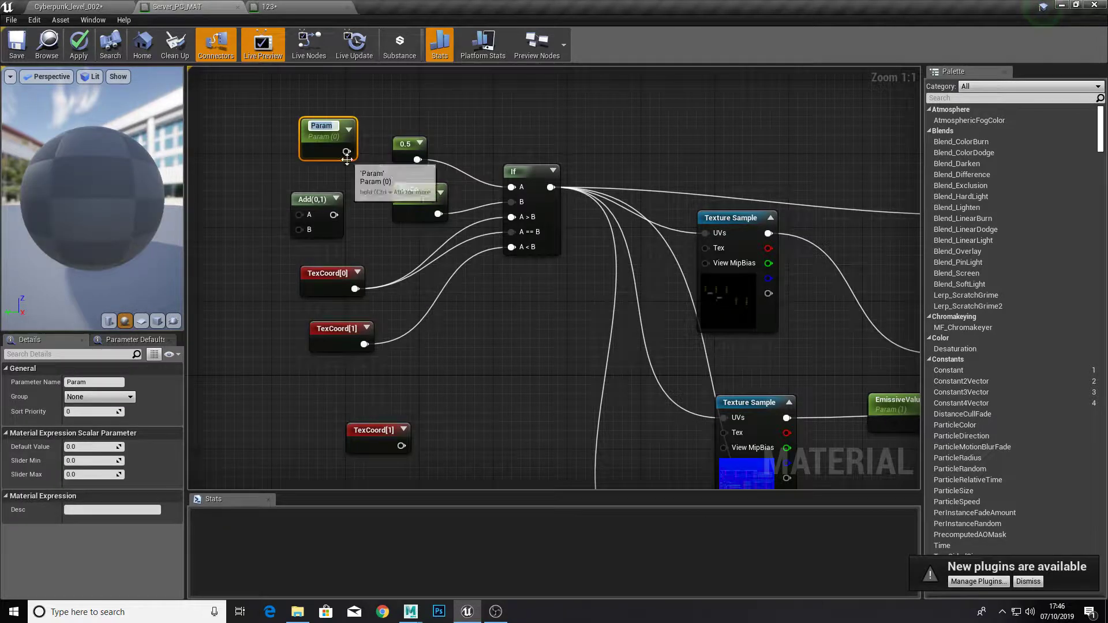
pyautogui.press('Delete')
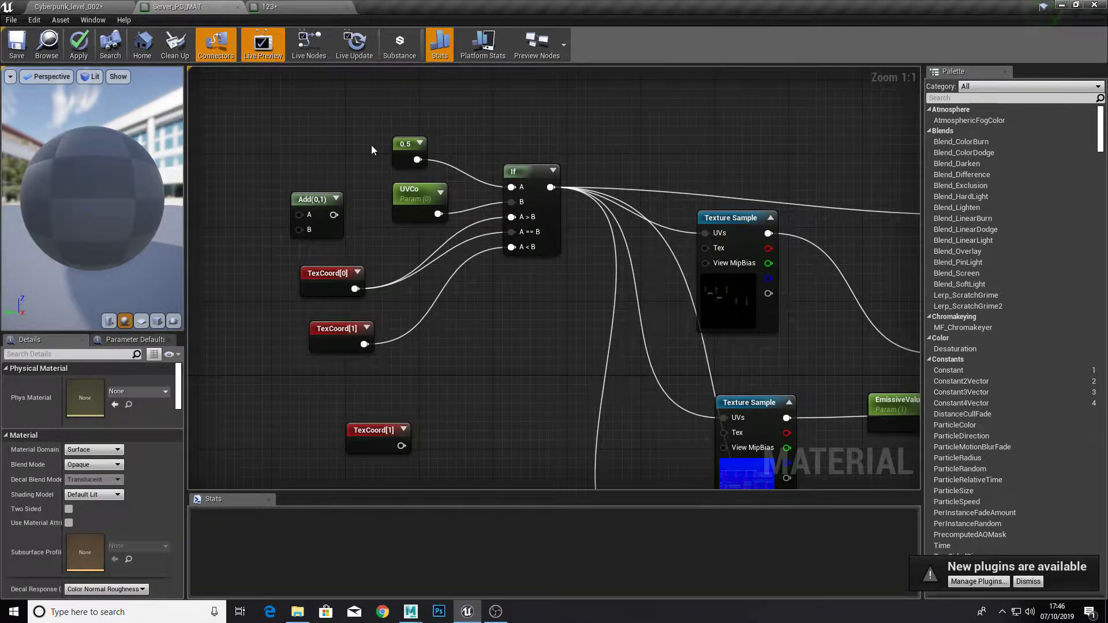
# - Review the UVCo and TexCoord[0] nodes in Server_PC_MAT, apply the material, and return to the level
pyautogui.click(68, 6)
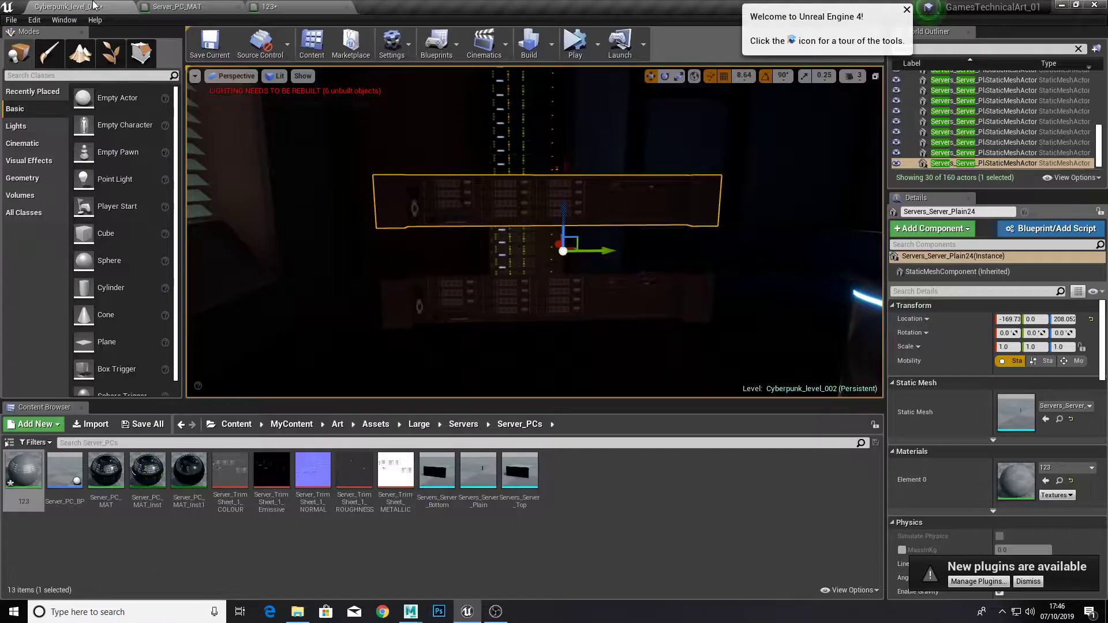
pyautogui.click(282, 5)
pyautogui.click(202, 5)
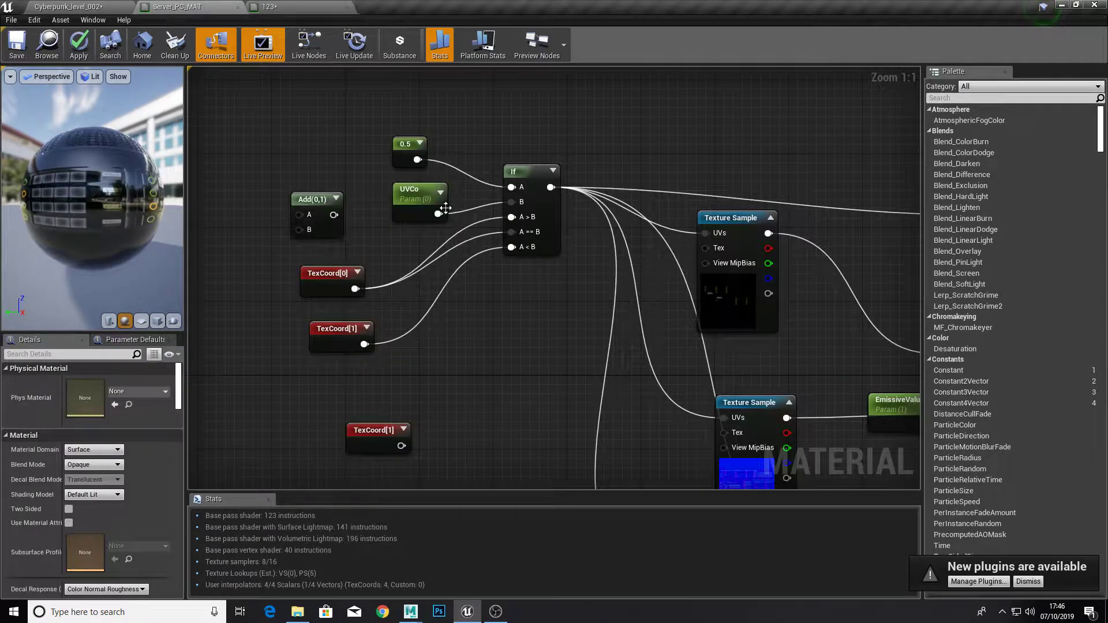
pyautogui.click(408, 216)
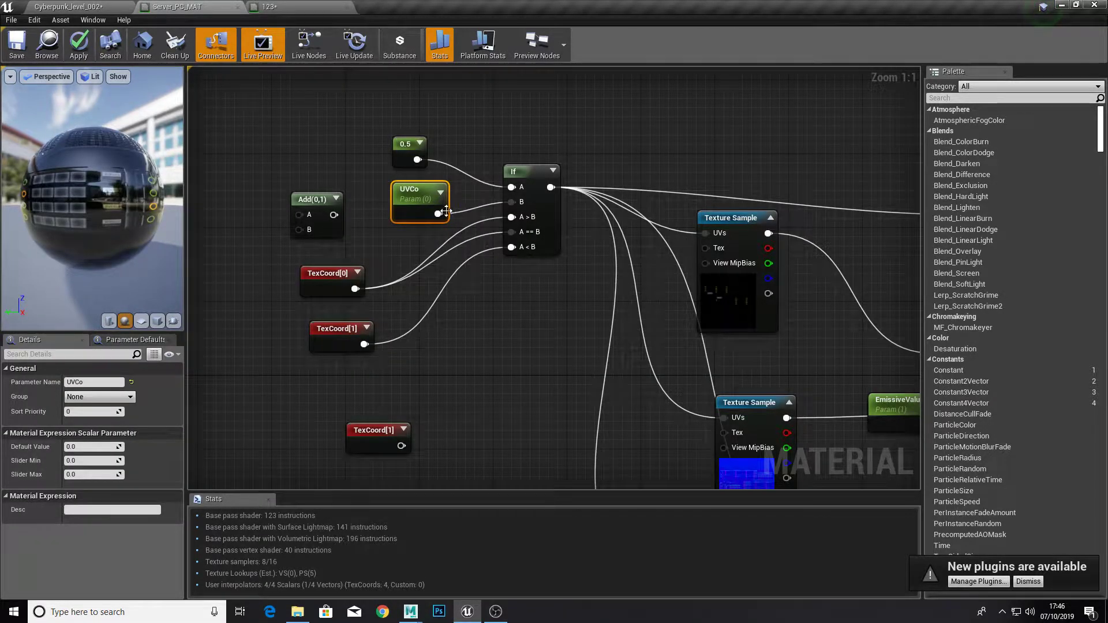
pyautogui.click(330, 281)
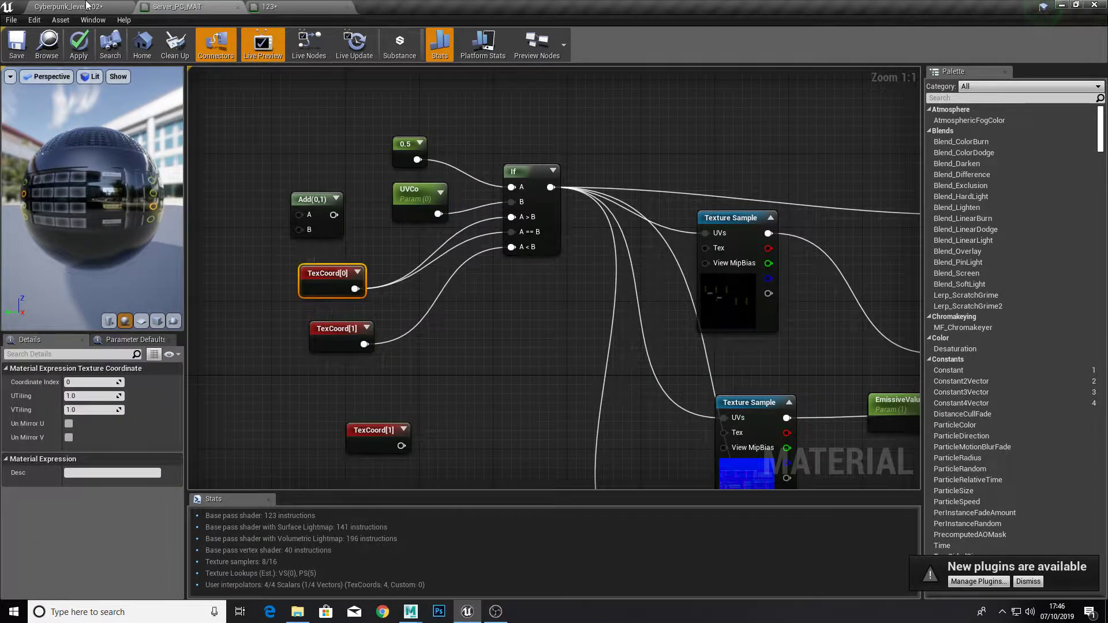
pyautogui.click(87, 38)
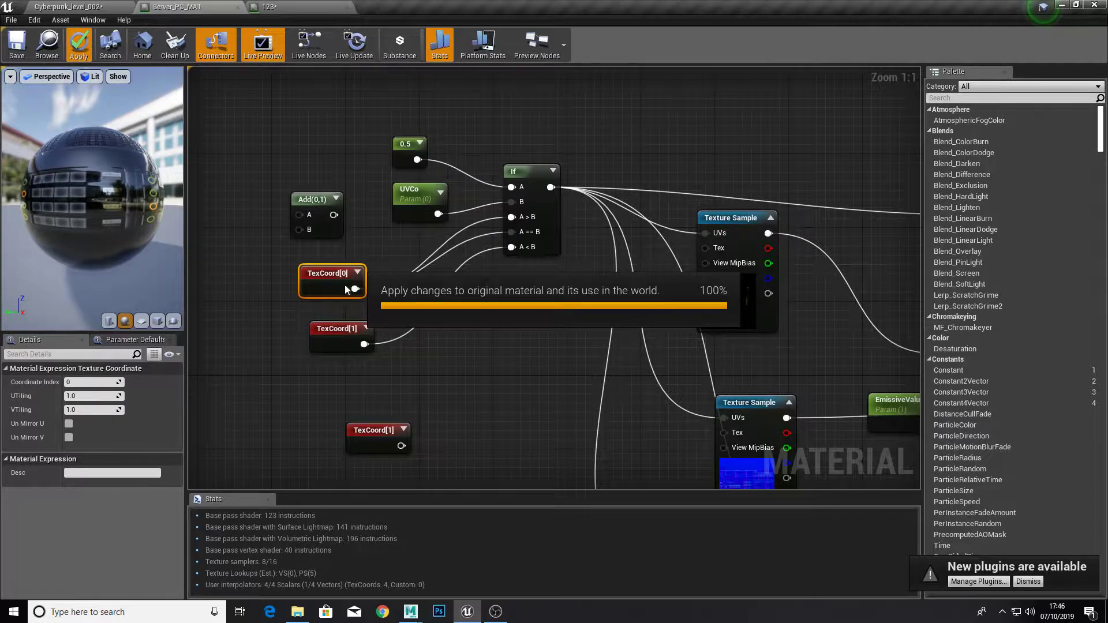
pyautogui.click(68, 8)
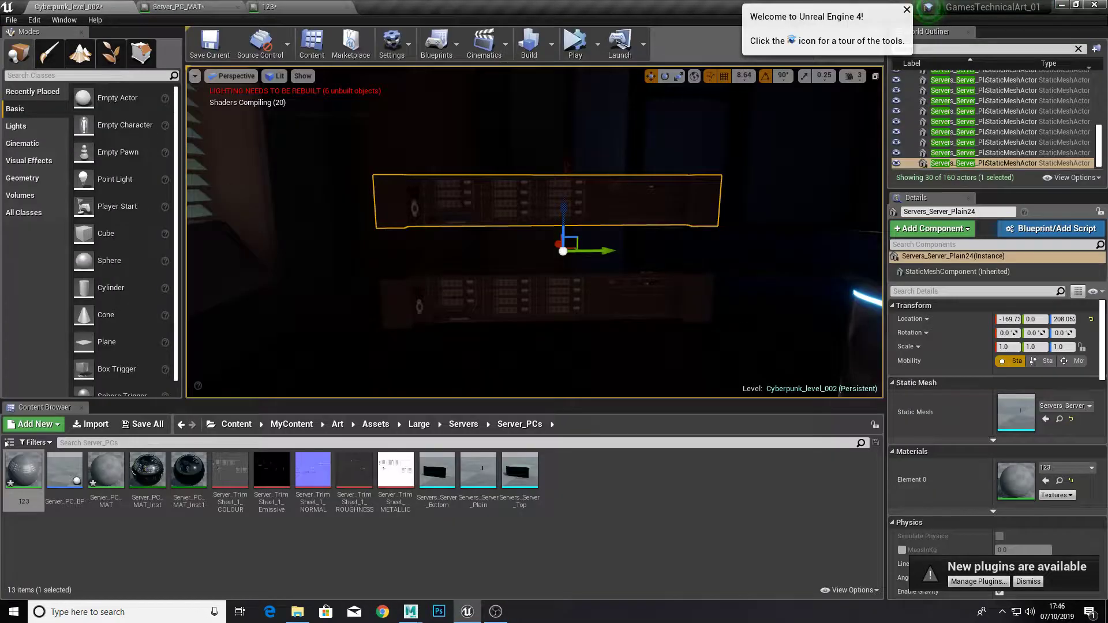
# - Try Server_PC_MAT and Server_PC_MAT_Inst1 on the upper server unit, and assign it Server_PC_MAT_Inst
pyautogui.moveTo(107, 470); pyautogui.dragTo(463, 198)
pyautogui.moveTo(189, 479); pyautogui.dragTo(461, 207)
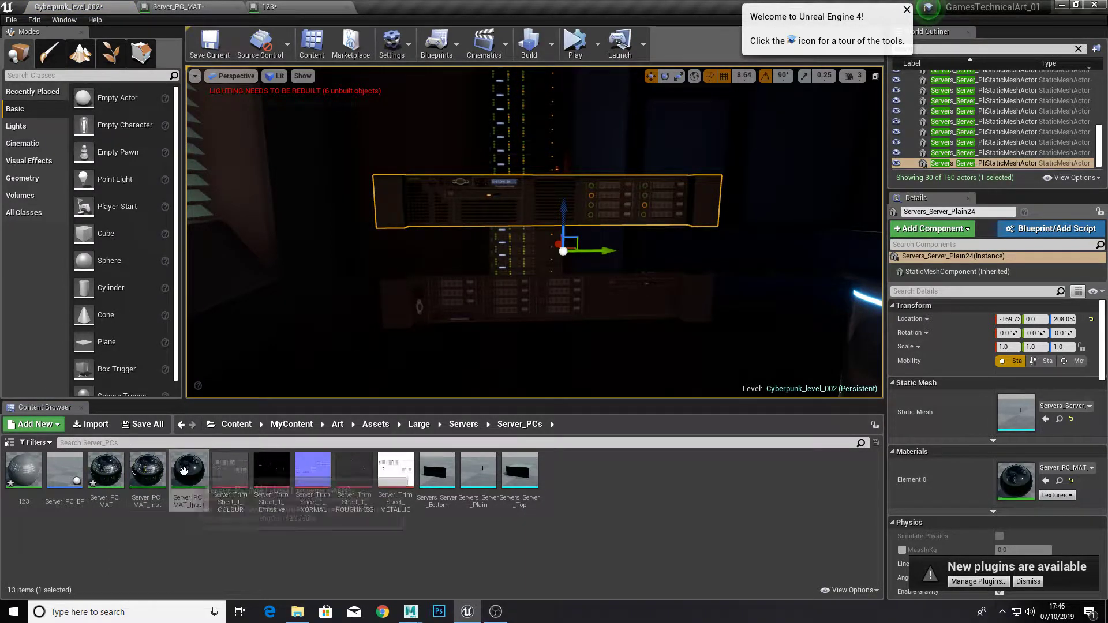
pyautogui.moveTo(159, 476); pyautogui.dragTo(465, 240)
pyautogui.scroll(3, 465, 240)
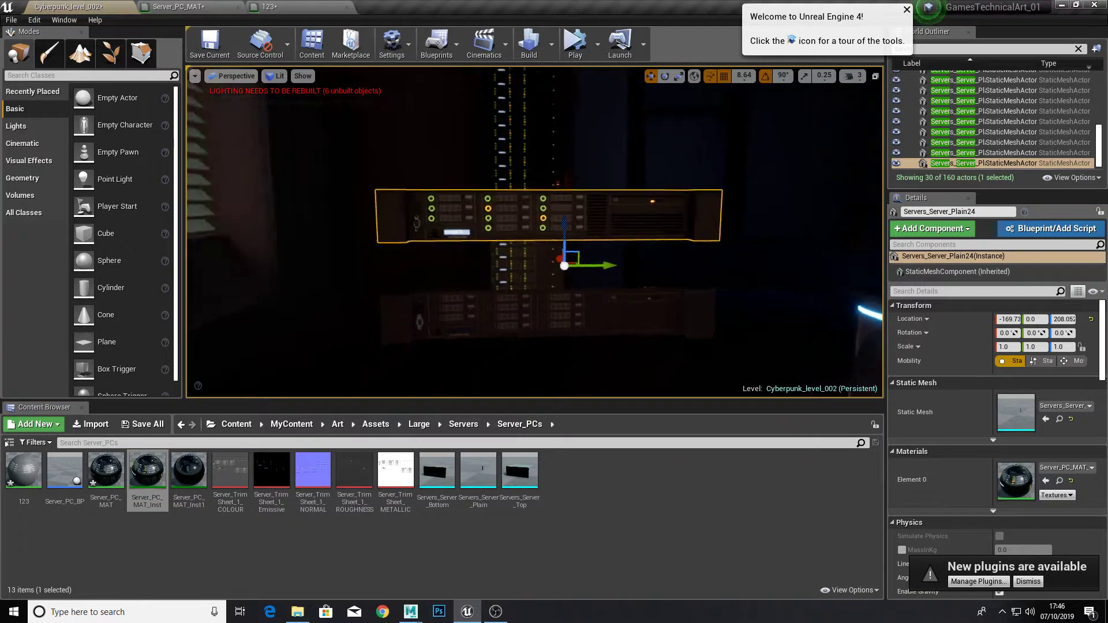
# - Open Server_PC_MAT_Inst in a floating window over the level and enable its UVCo parameter override
pyautogui.doubleClick(157, 471)
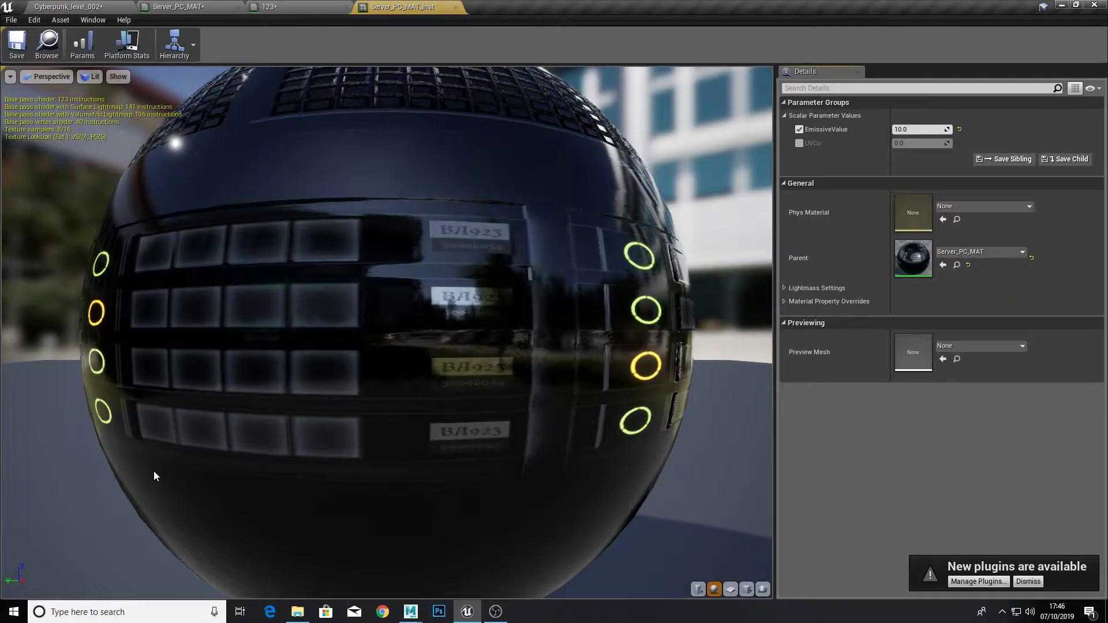
pyautogui.moveTo(414, 8); pyautogui.dragTo(636, 130)
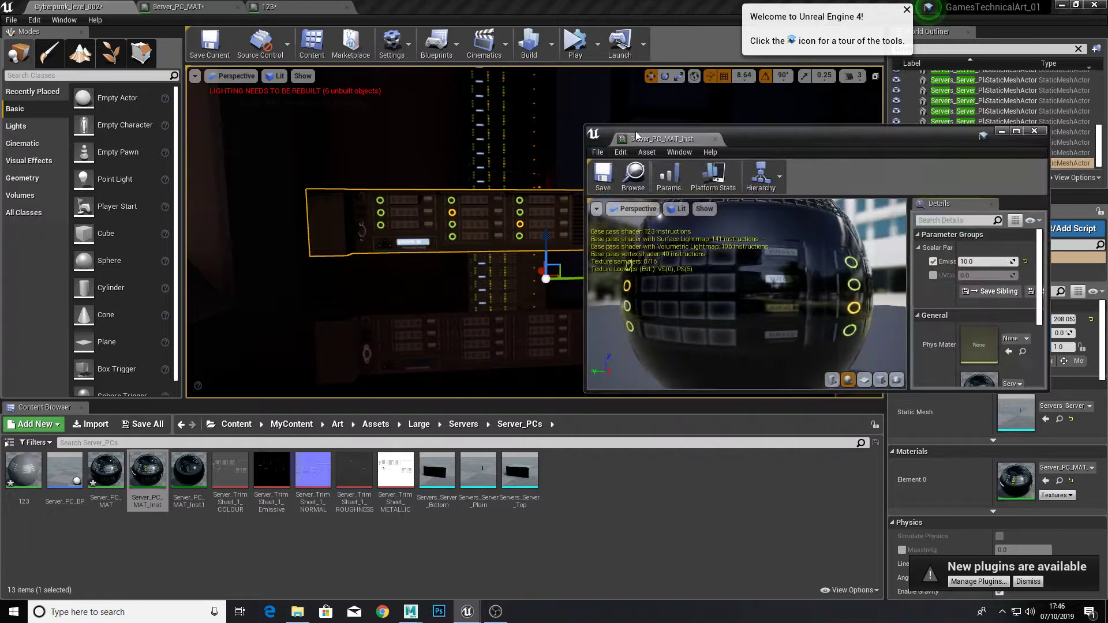
pyautogui.click(932, 275)
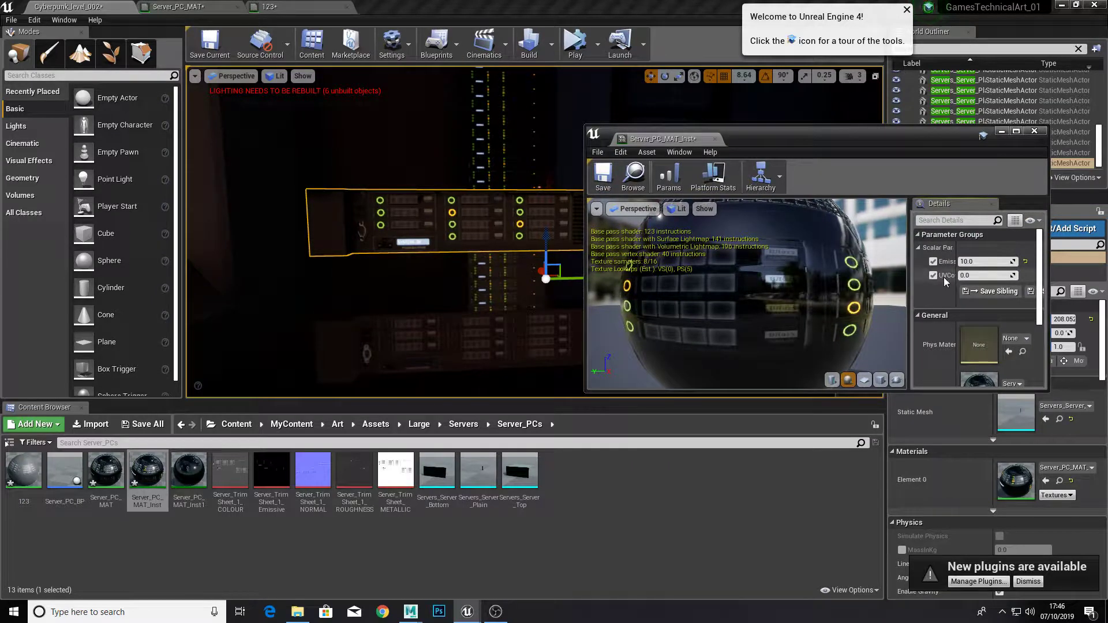
# - Review the 0.5, UVCo, If and TexCoord[1] nodes in Server_PC_MAT, and return to the level
pyautogui.click(274, 6)
pyautogui.click(228, 6)
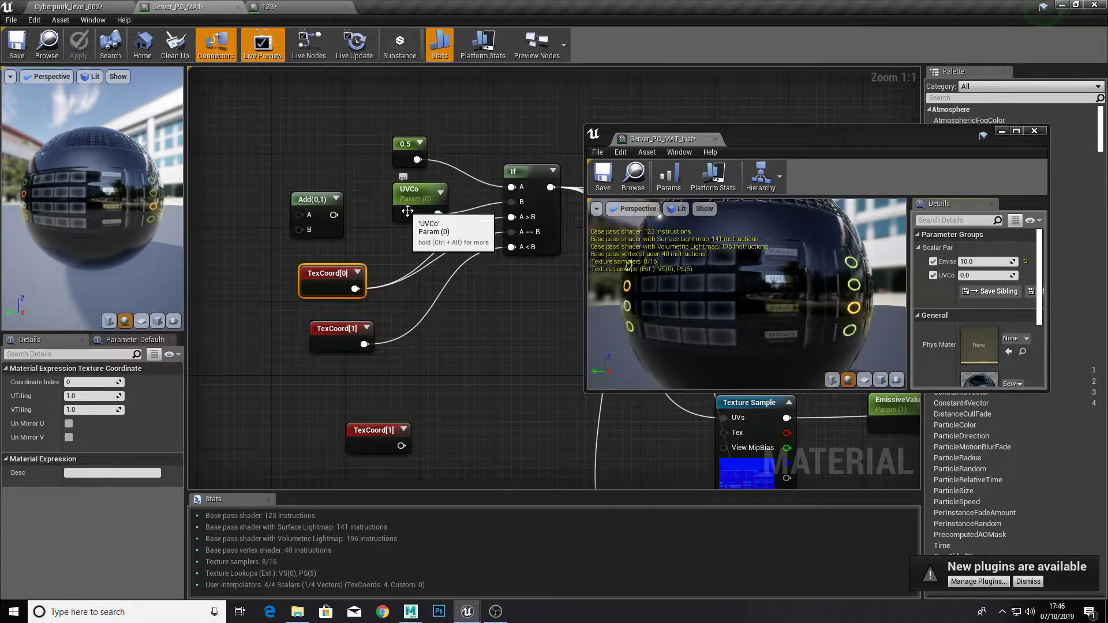
pyautogui.moveTo(476, 217); pyautogui.dragTo(457, 184, button='right')
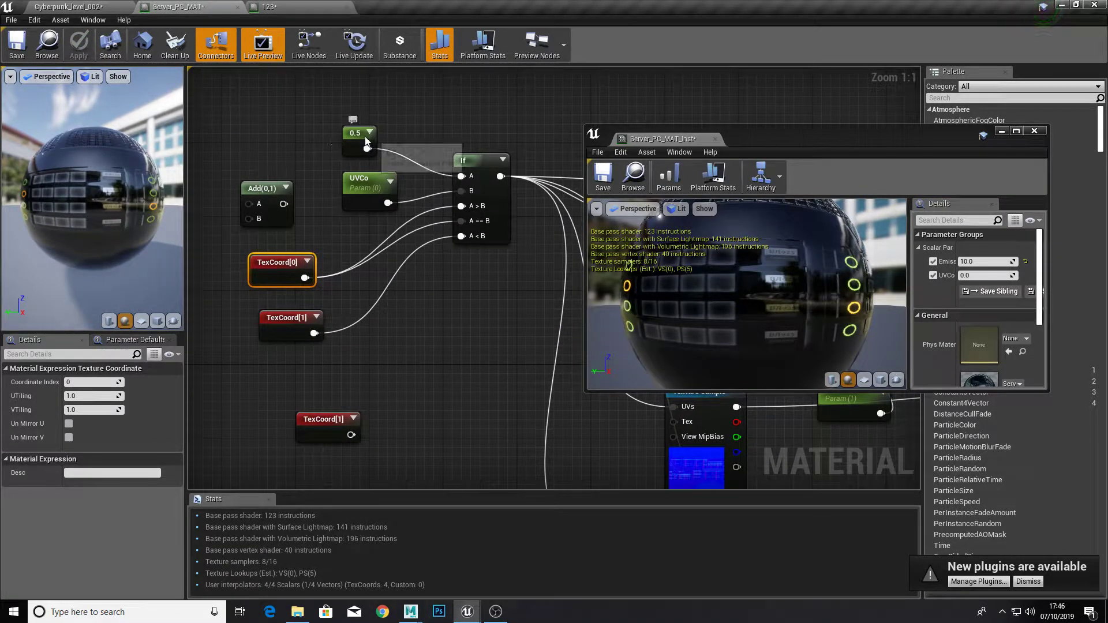
pyautogui.click(294, 330)
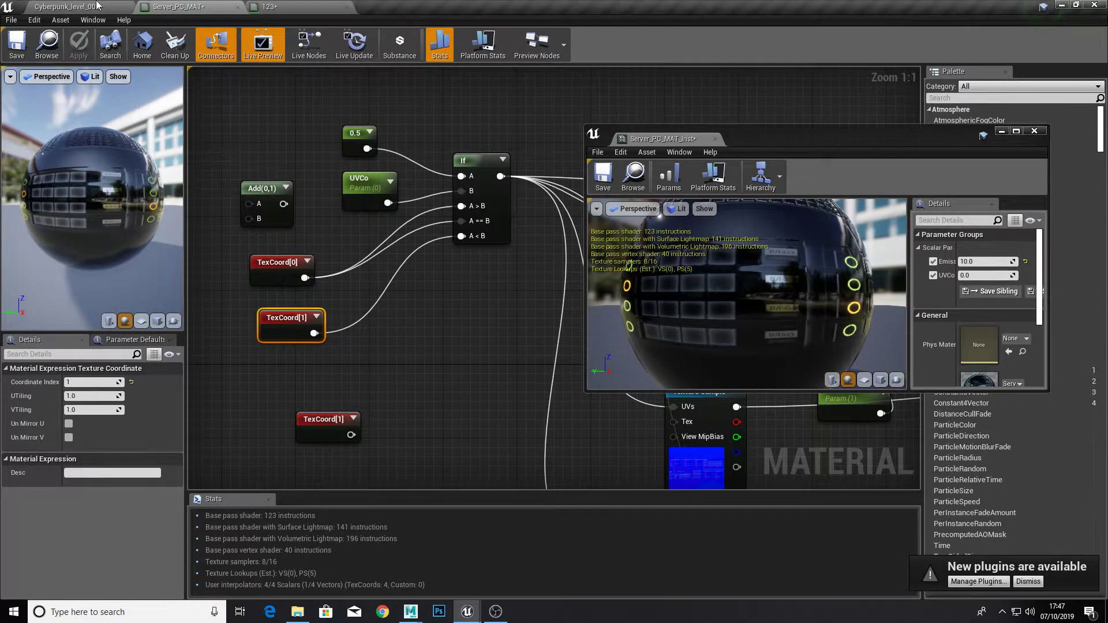
pyautogui.click(67, 7)
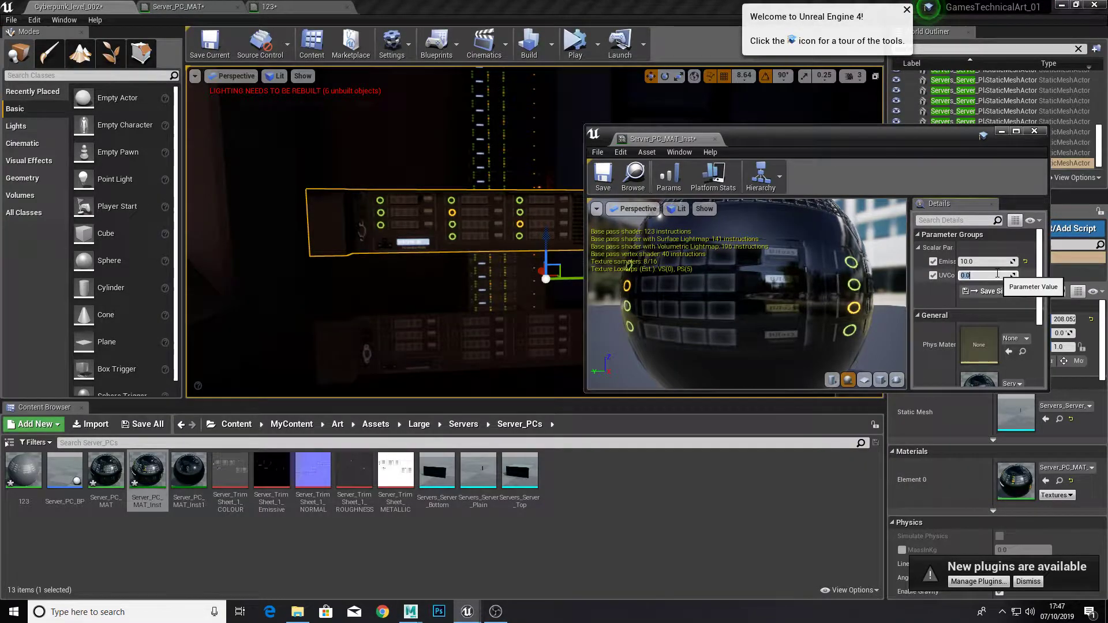
# - Set the UVCo parameter of Server_PC_MAT_Inst to 1, inspect the server unit and preview, then save and close the instance
pyautogui.click(970, 276)
pyautogui.write('1')
pyautogui.press('Return')
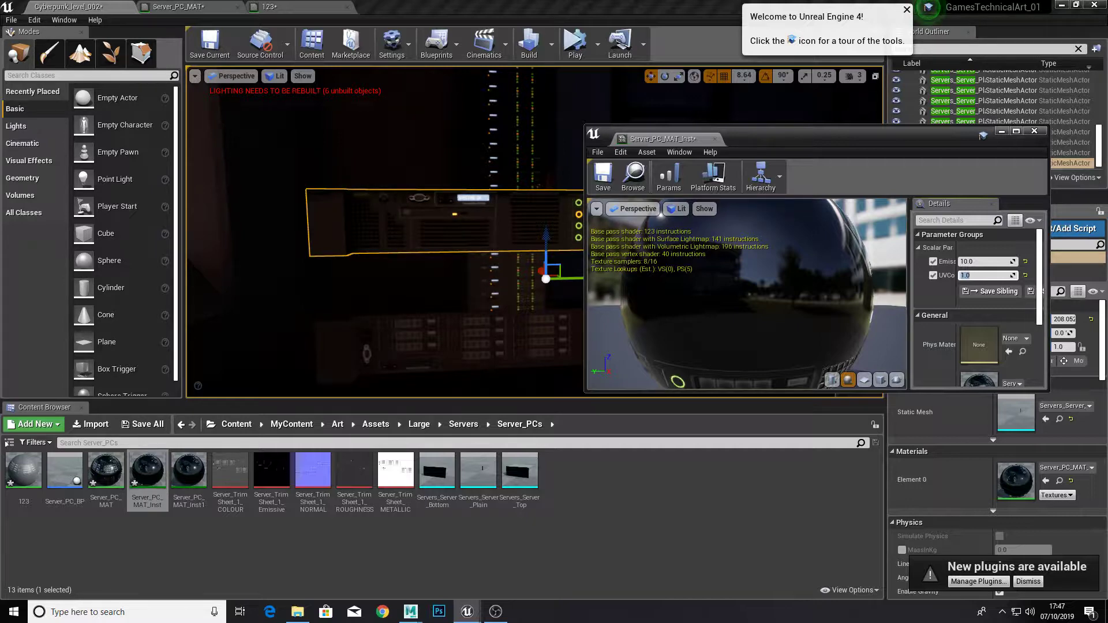
pyautogui.moveTo(519, 231); pyautogui.dragTo(539, 292, button='right')
pyautogui.moveTo(674, 297); pyautogui.dragTo(685, 300)
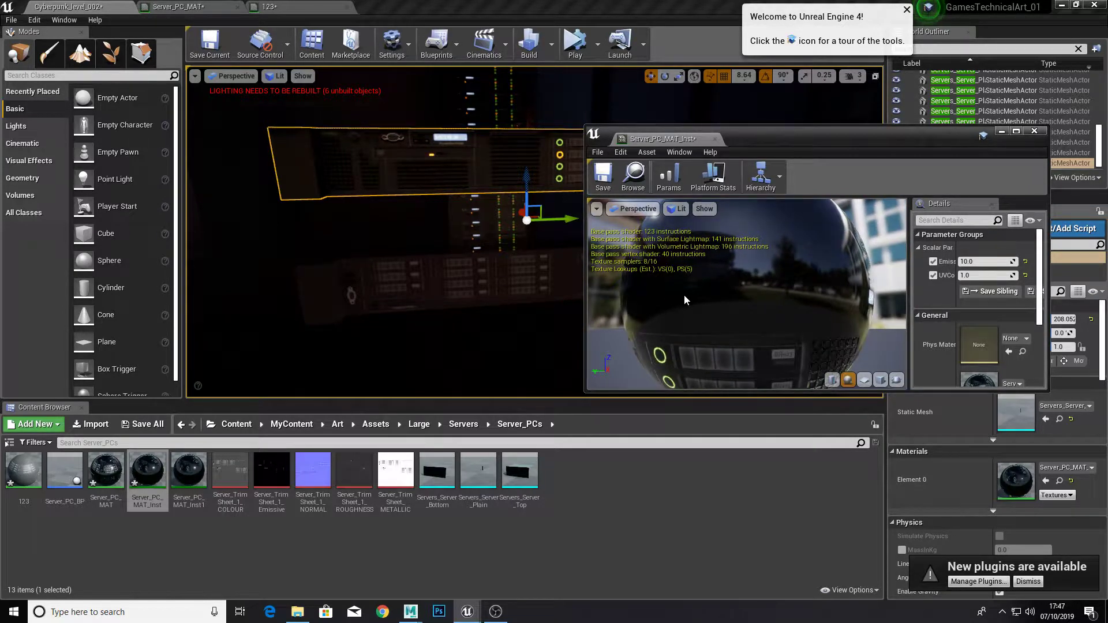
pyautogui.click(604, 176)
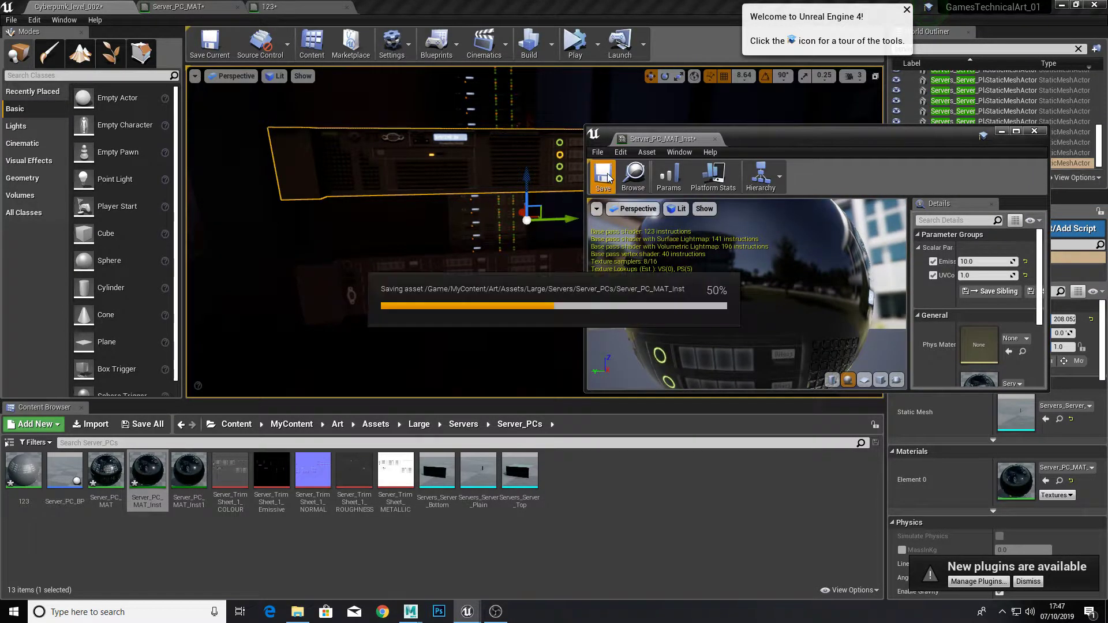
pyautogui.click(715, 139)
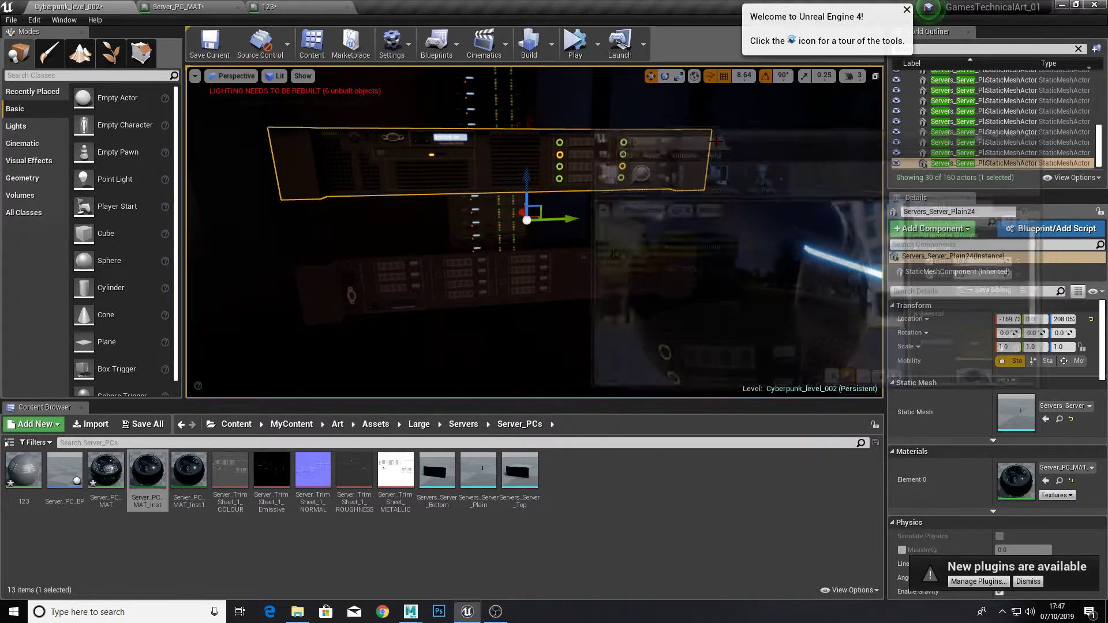
# - Reopen Server_PC_MAT, examine the connected TexCoord[1] node's coordinate index and the If node's links to the Texture Samples, and return to the level
pyautogui.doubleClick(115, 481)
pyautogui.moveTo(363, 327); pyautogui.dragTo(281, 277, button='right')
pyautogui.scroll(-2, 436, 305)
pyautogui.moveTo(583, 312); pyautogui.dragTo(531, 275, button='right')
pyautogui.moveTo(471, 331); pyautogui.dragTo(636, 373, button='right')
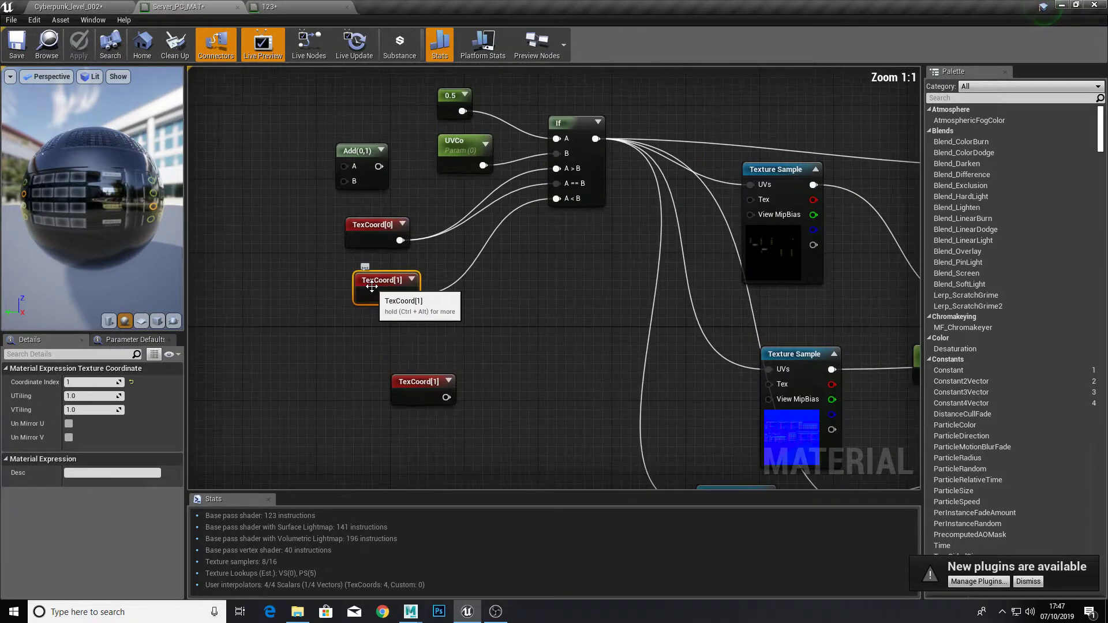
pyautogui.scroll(2, 369, 285)
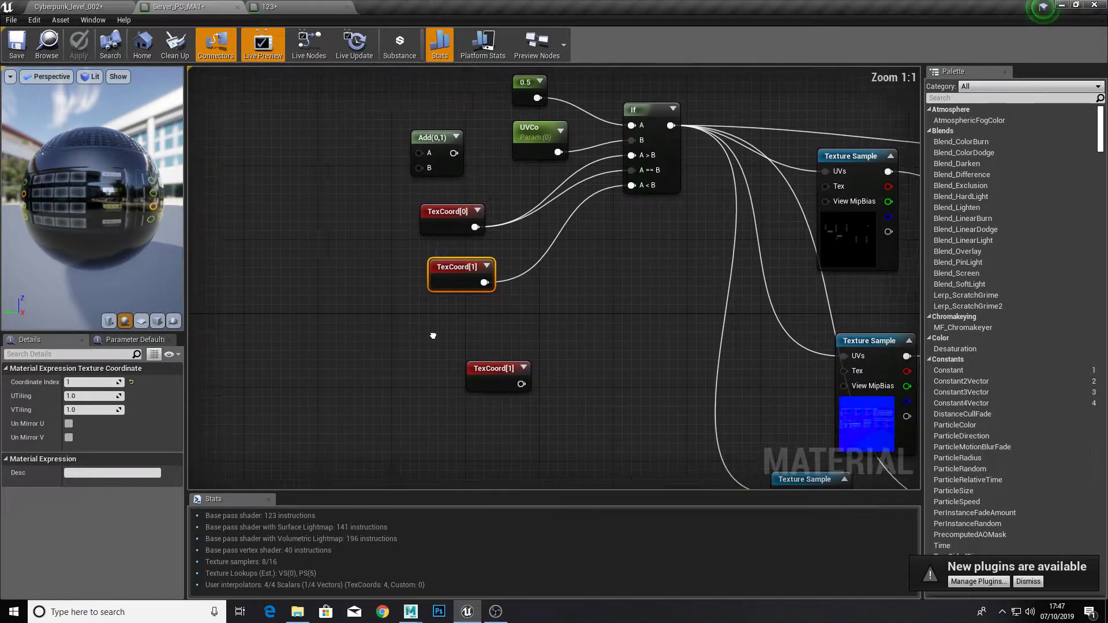
pyautogui.rightClick(445, 279)
pyautogui.click(430, 279)
pyautogui.click(462, 277)
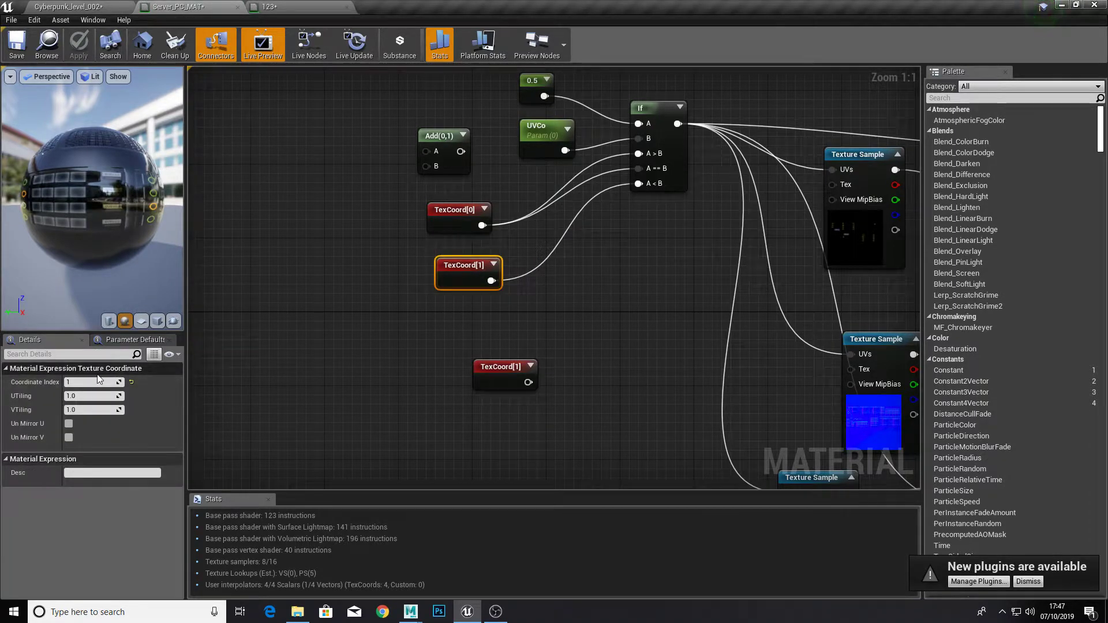
pyautogui.scroll(-2, 549, 334)
pyautogui.moveTo(549, 331); pyautogui.dragTo(442, 315, button='right')
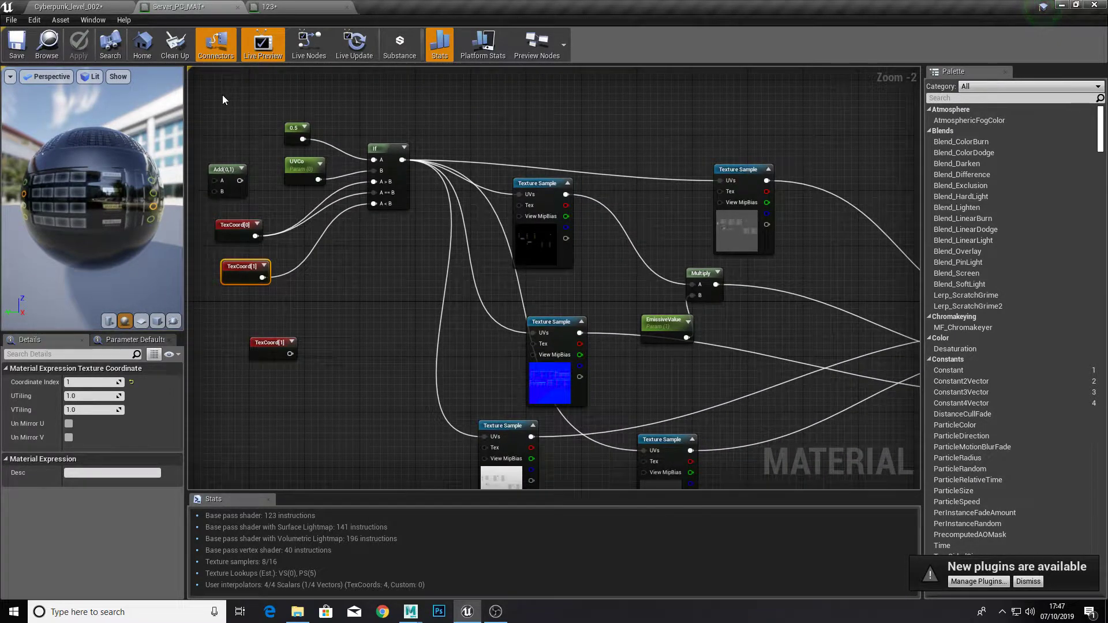
pyautogui.moveTo(337, 288); pyautogui.dragTo(417, 285, button='right')
pyautogui.click(52, 6)
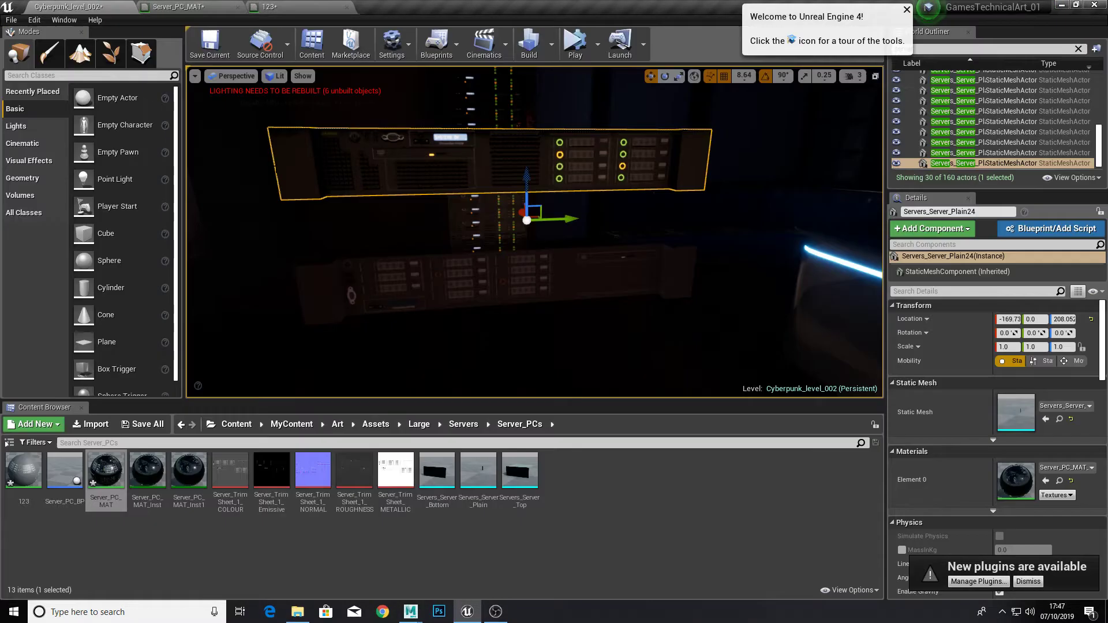
# - Open Server_PC_MAT_Inst1, set its UVCo parameter to 1, and return to the level
pyautogui.doubleClick(189, 471)
pyautogui.moveTo(921, 144); pyautogui.dragTo(924, 143)
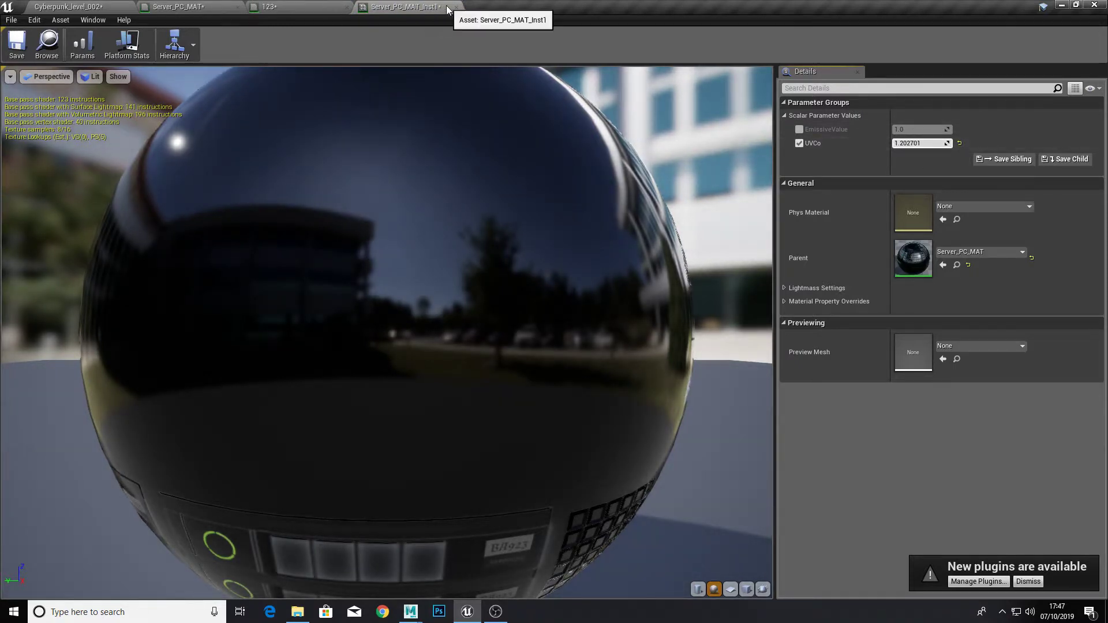
pyautogui.click(905, 143)
pyautogui.write('1')
pyautogui.press('Return')
pyautogui.click(115, 7)
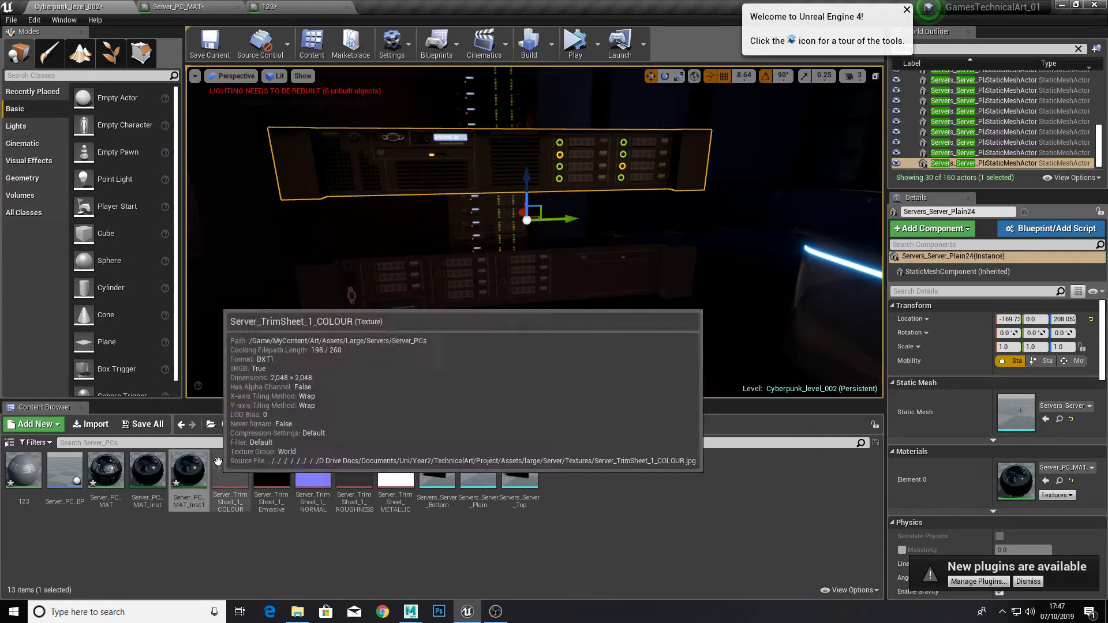
pyautogui.moveTo(249, 346); pyautogui.dragTo(219, 341, button='right')
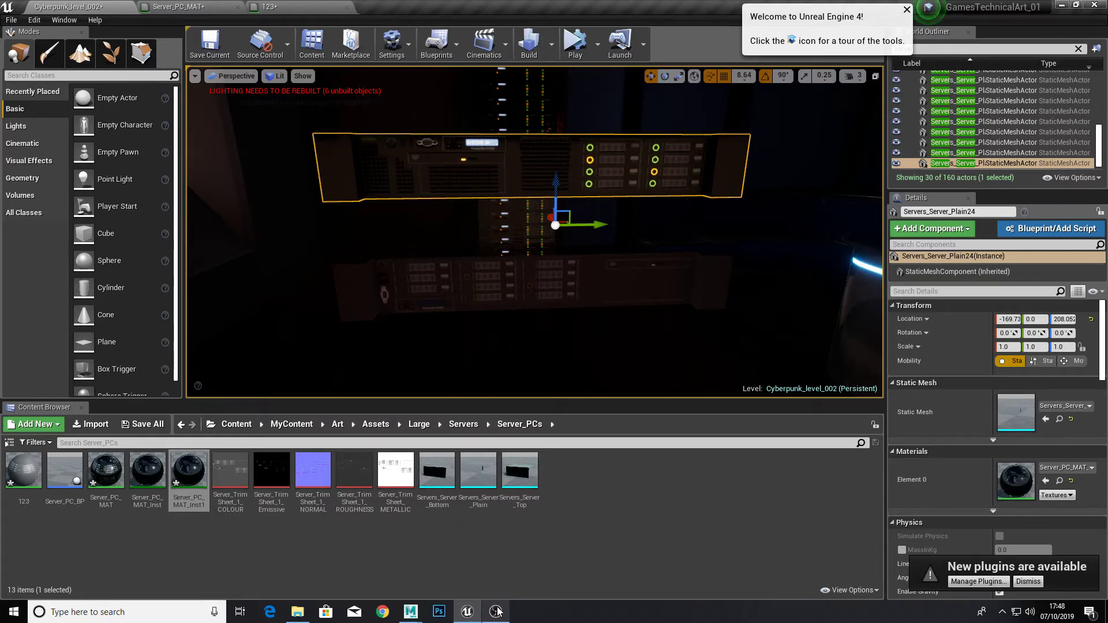
pyautogui.moveTo(534, 231); pyautogui.dragTo(574, 210, button='right')
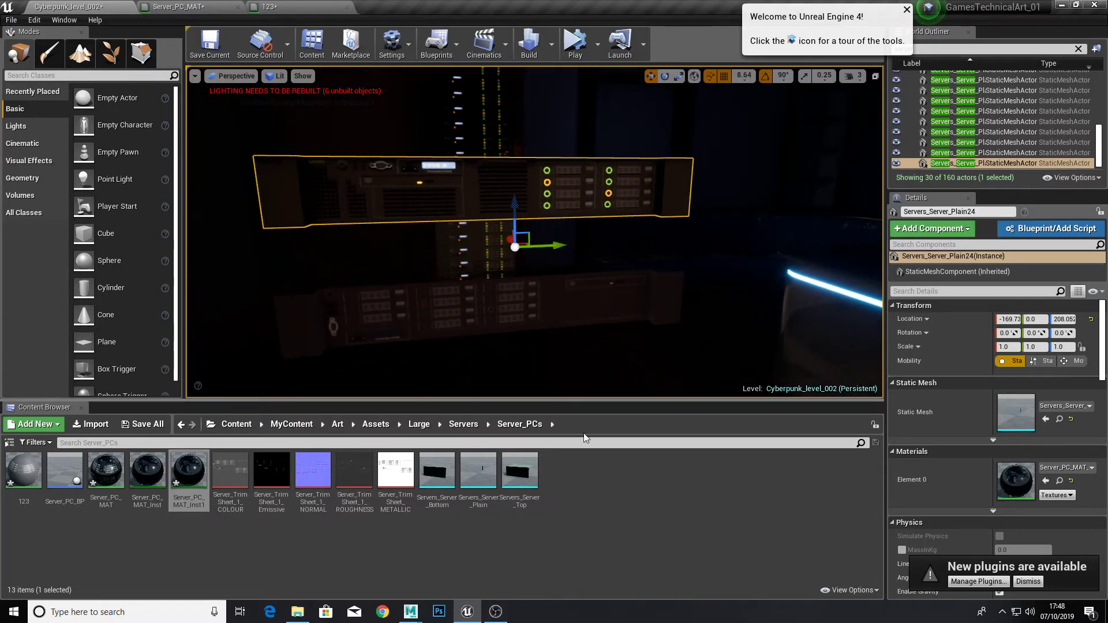